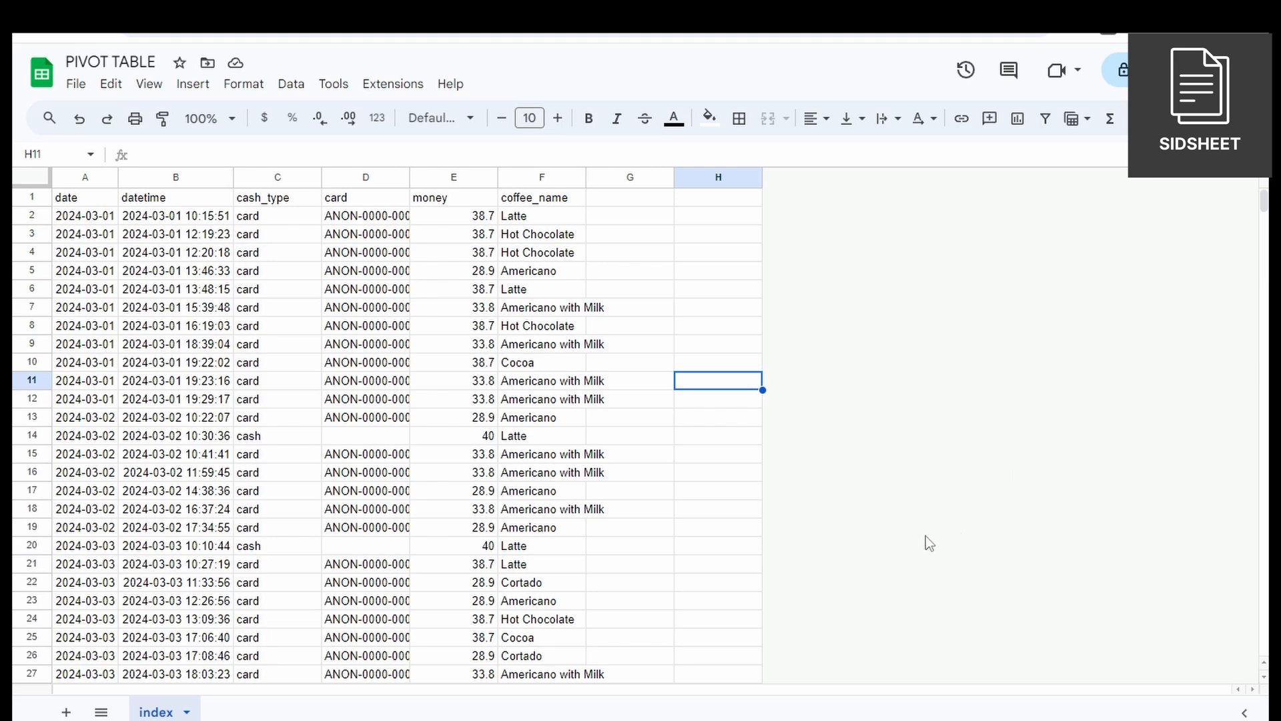
Create a pivot table on a new sheet from the full coffee sales data range A1:F1314.
{"action": "left_click", "coordinate": [279, 327]}
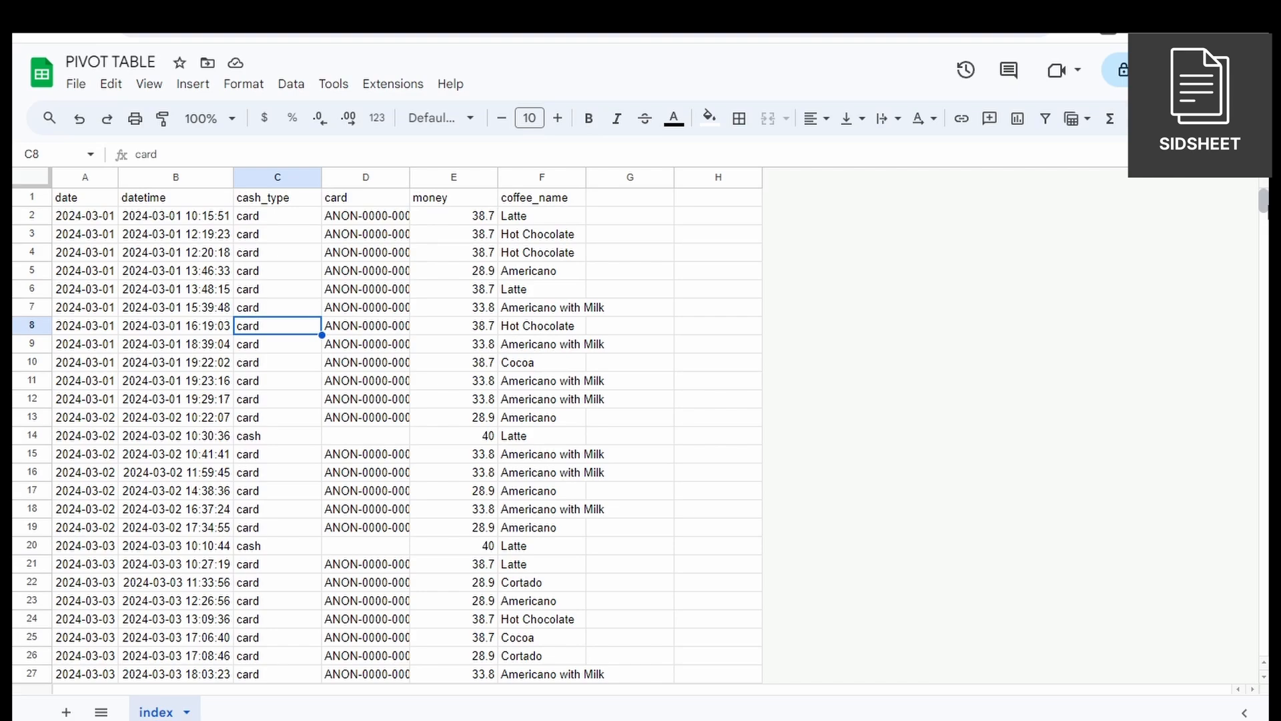
{"action": "left_click_drag", "start_coordinate": [1266, 206], "coordinate": [1266, 694]}
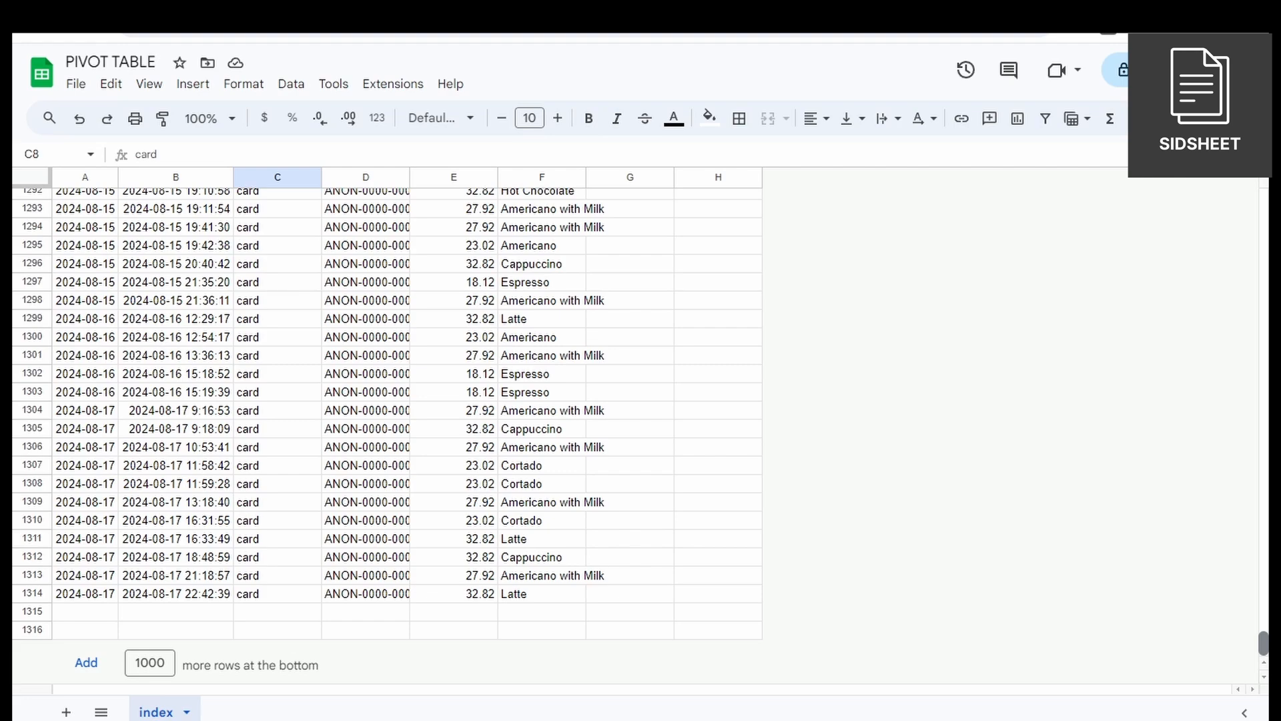
{"action": "left_click_drag", "start_coordinate": [1264, 643], "coordinate": [1264, 199]}
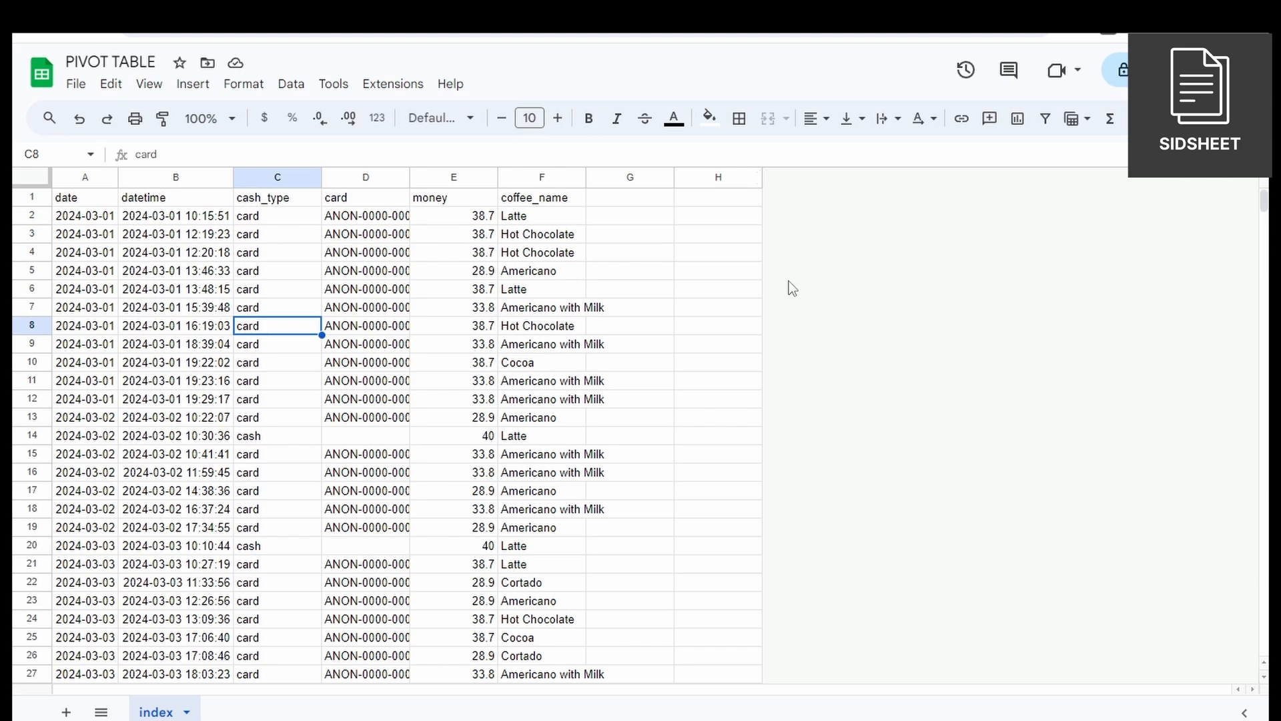
{"action": "left_click", "coordinate": [105, 220]}
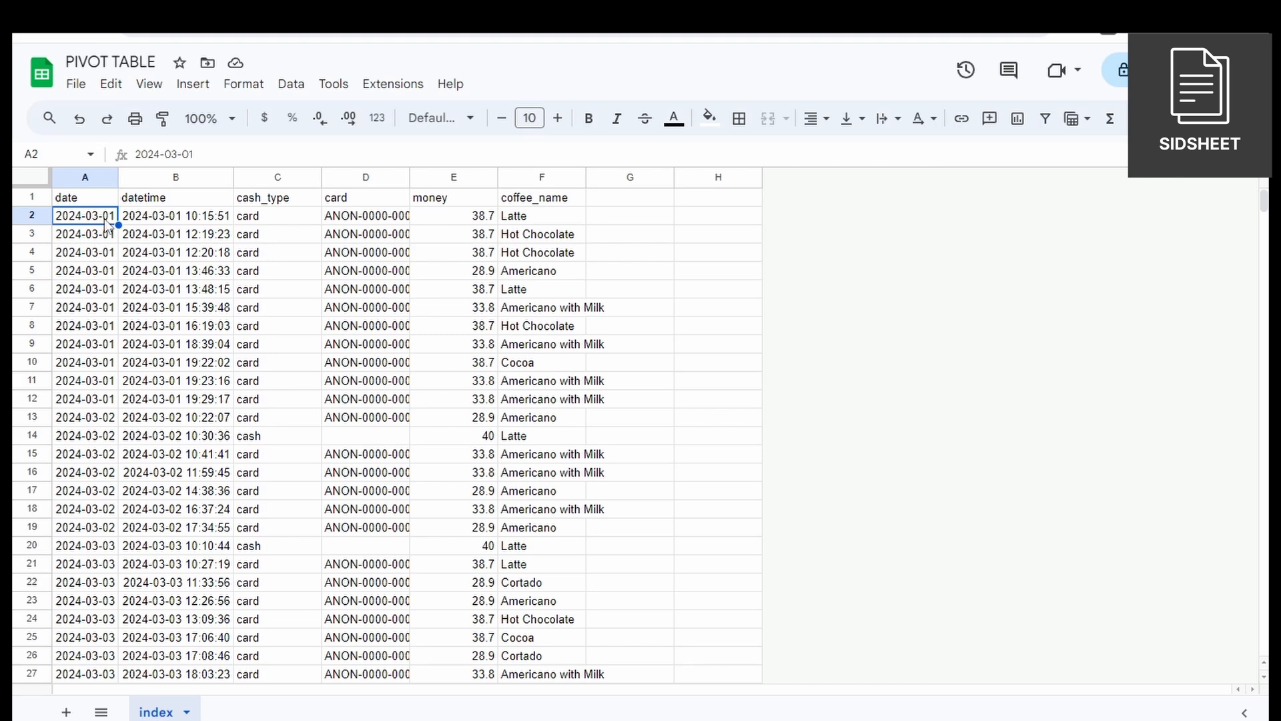
{"action": "key", "text": "ctrl+a"}
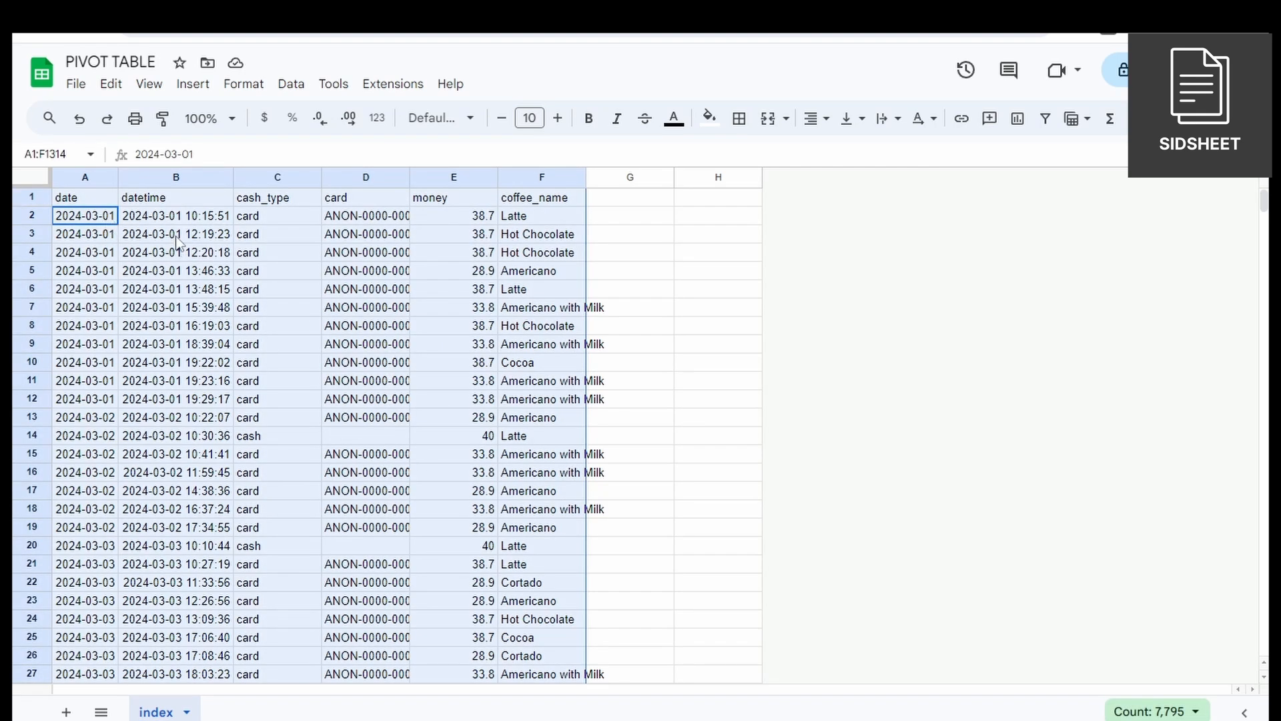
{"action": "left_click", "coordinate": [193, 84]}
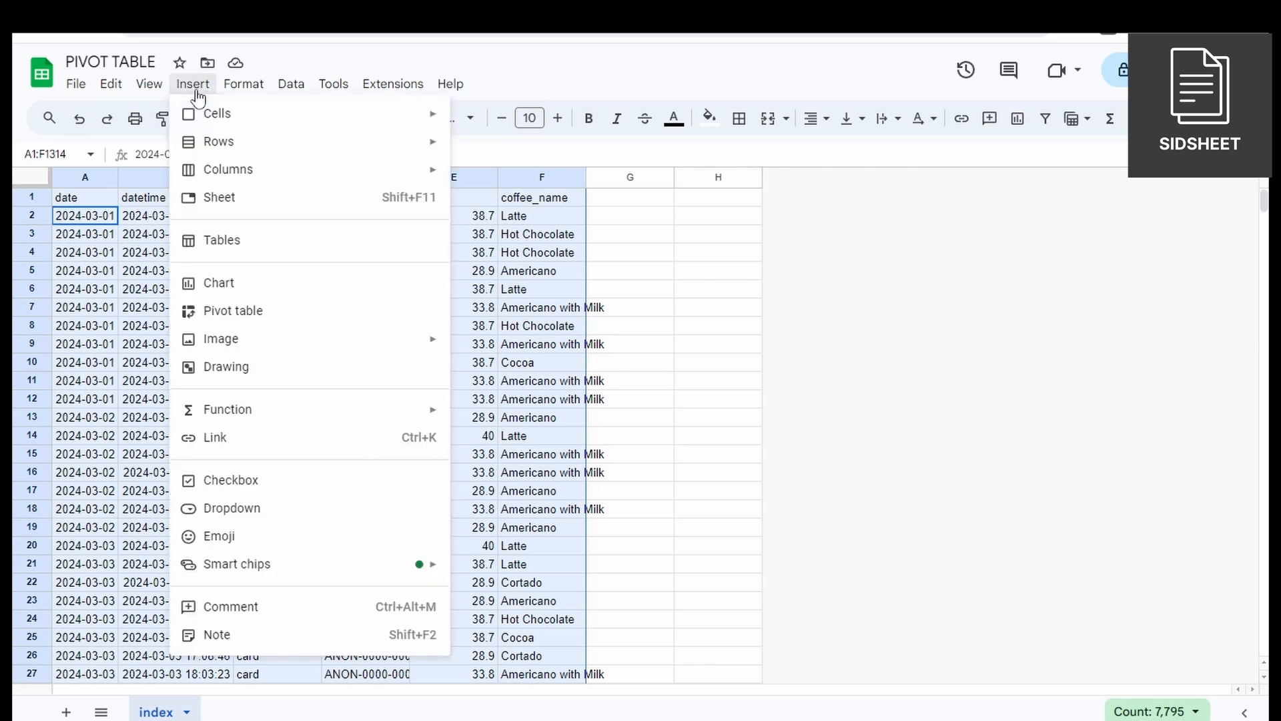
{"action": "left_click", "coordinate": [275, 309]}
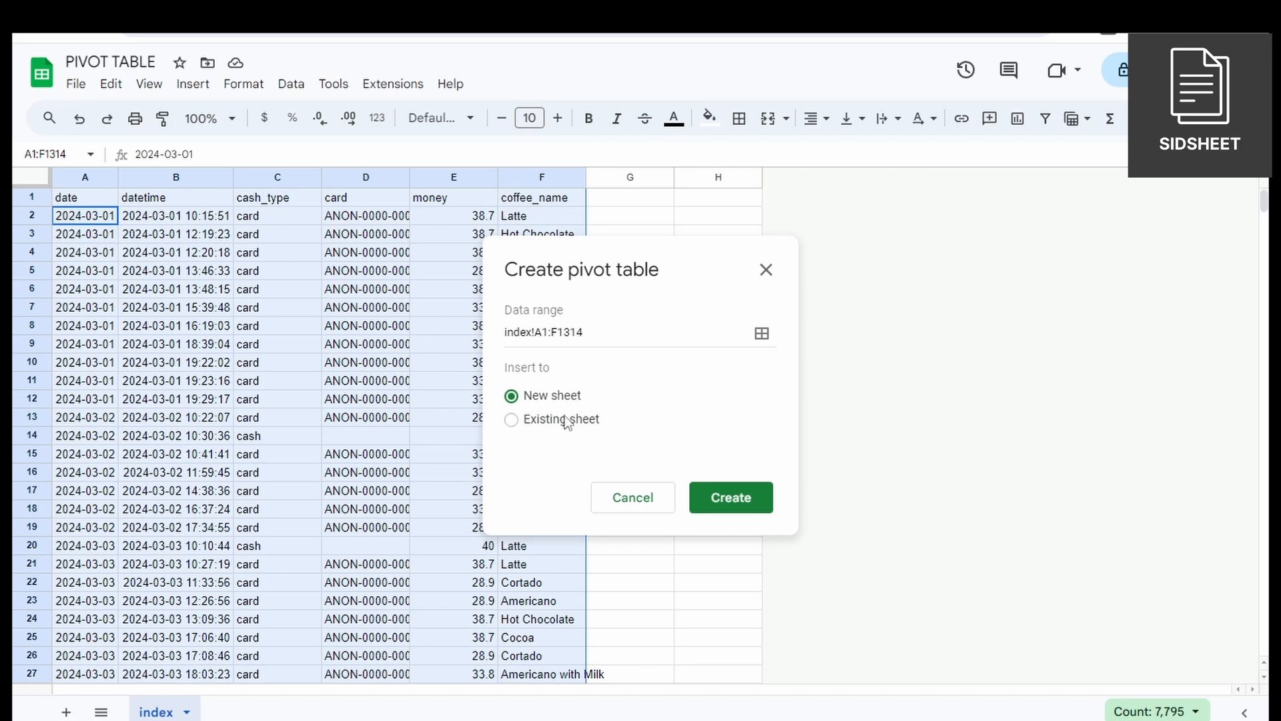
{"action": "left_click", "coordinate": [727, 506]}
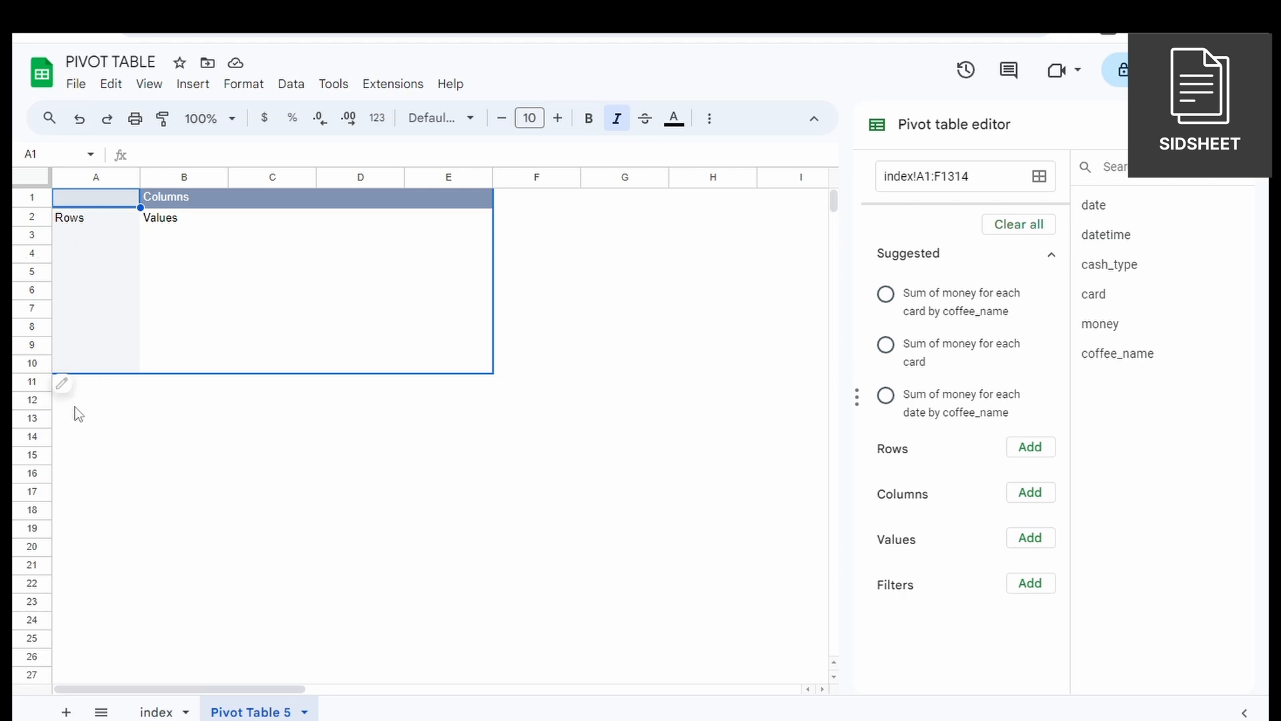
Add coffee_name as the row field of the pivot table.
{"action": "mouse_move", "coordinate": [78, 402]}
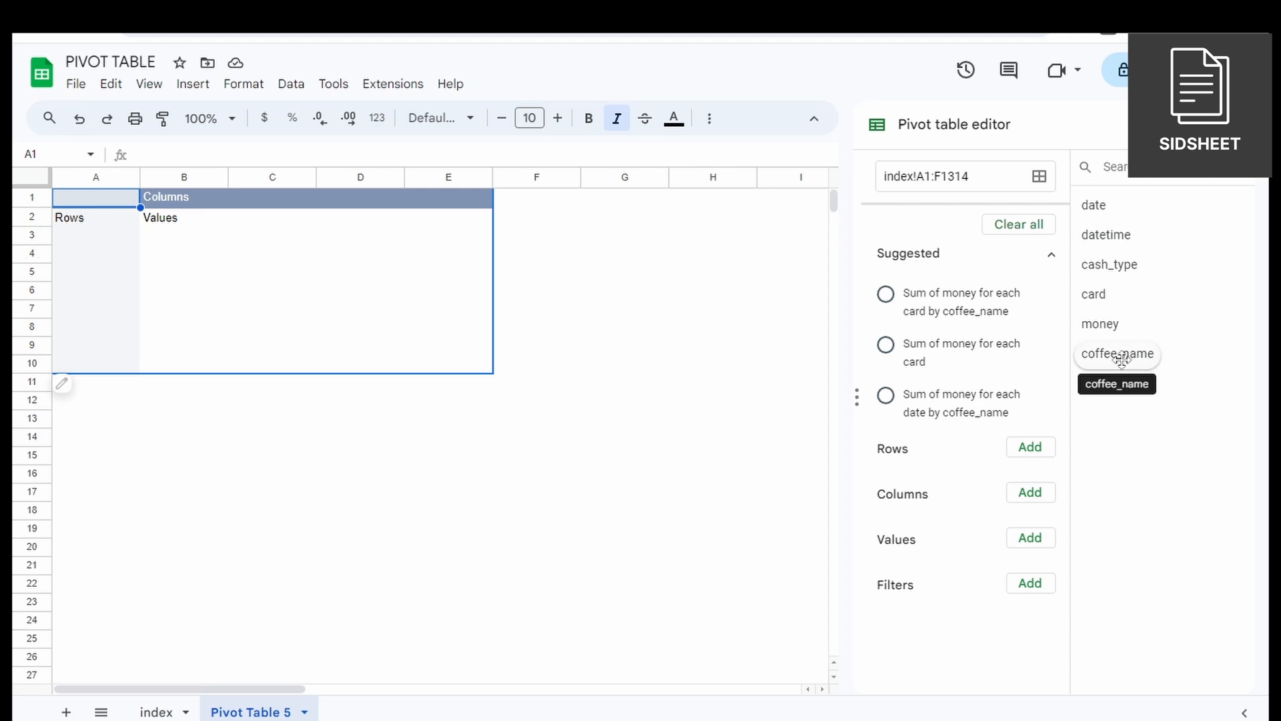
{"action": "left_click_drag", "start_coordinate": [1122, 360], "coordinate": [924, 491]}
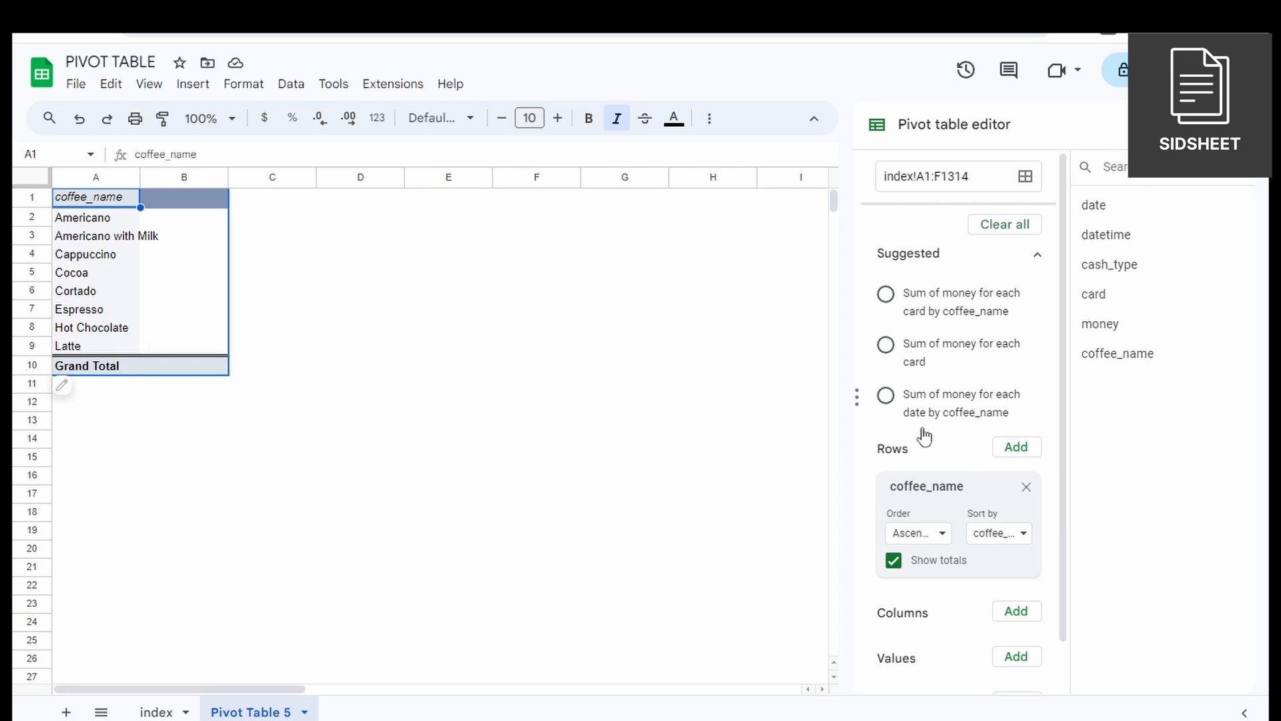
Try descending order for the coffee_name rows and set them back to ascending.
{"action": "left_click", "coordinate": [942, 534]}
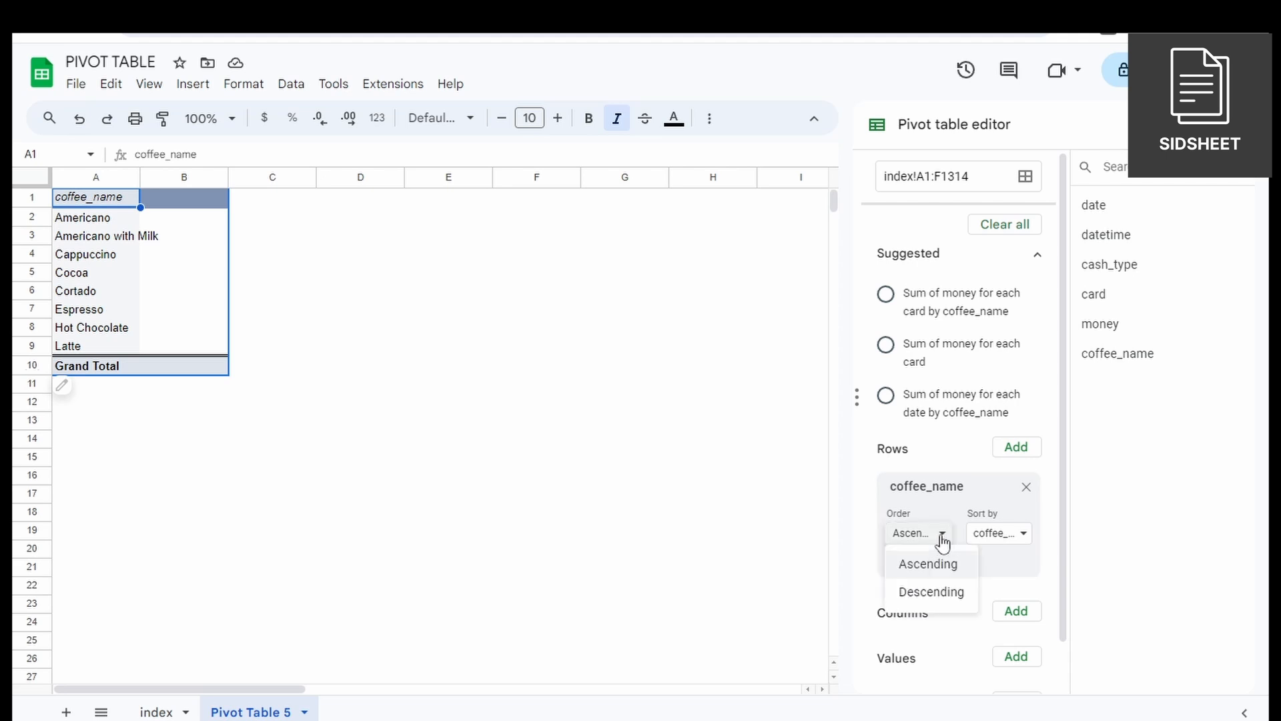
{"action": "left_click", "coordinate": [922, 594]}
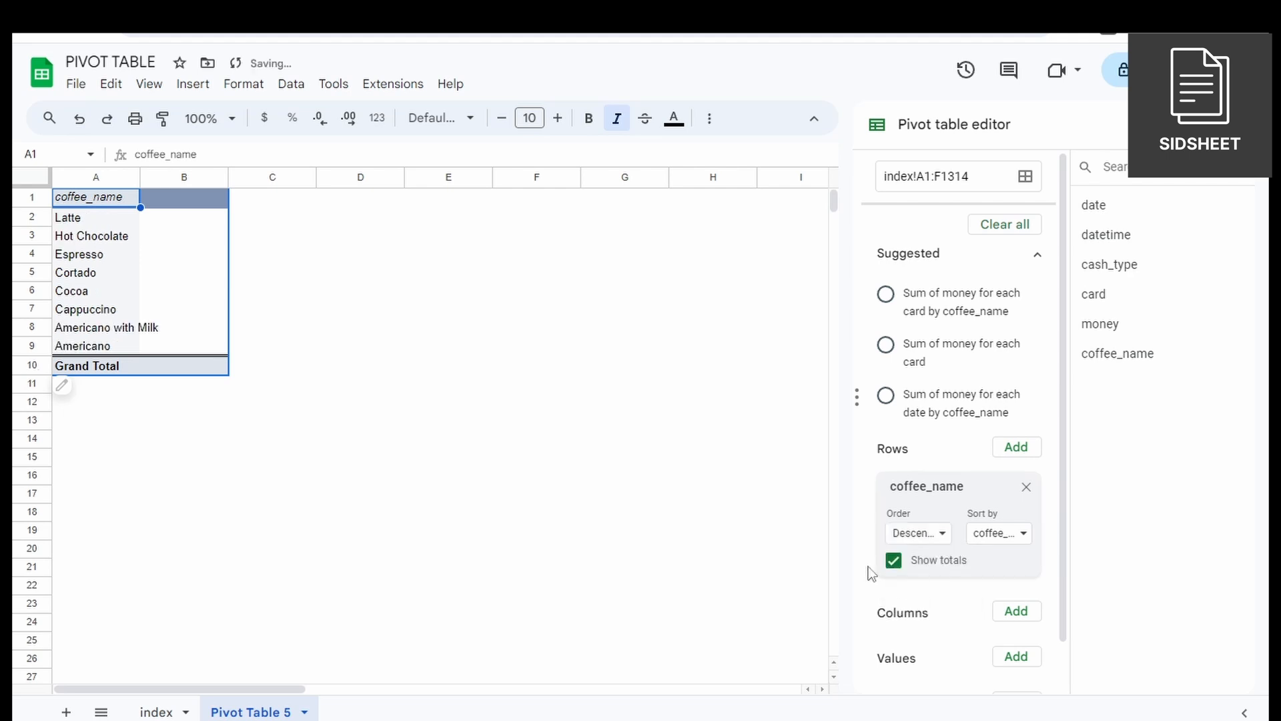
{"action": "left_click", "coordinate": [909, 533]}
{"action": "left_click", "coordinate": [923, 565]}
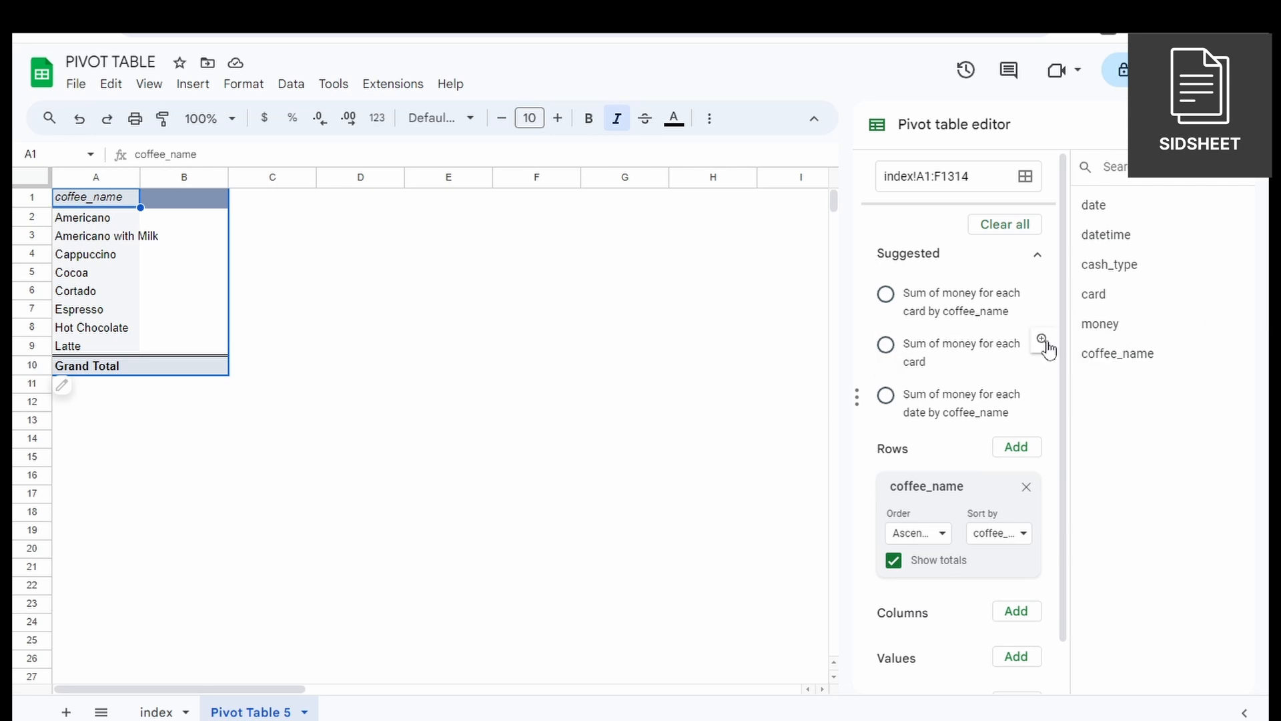
Add money as the value field of the pivot table.
{"action": "scroll", "coordinate": [1045, 337], "scroll_direction": "down", "scroll_amount": 2}
{"action": "left_click_drag", "start_coordinate": [1095, 330], "coordinate": [916, 639]}
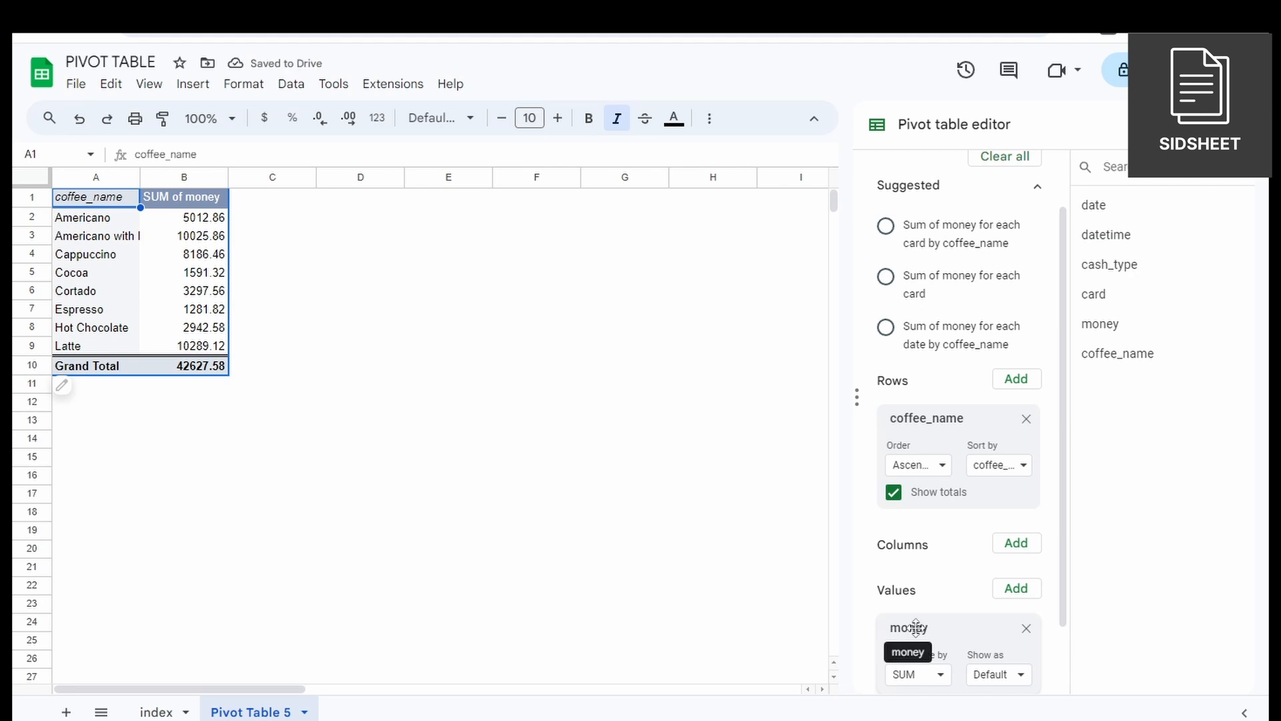
Try summarizing the money values by AVERAGE and MAX, and set the summary back to SUM.
{"action": "scroll", "coordinate": [771, 592], "scroll_direction": "down", "scroll_amount": 3}
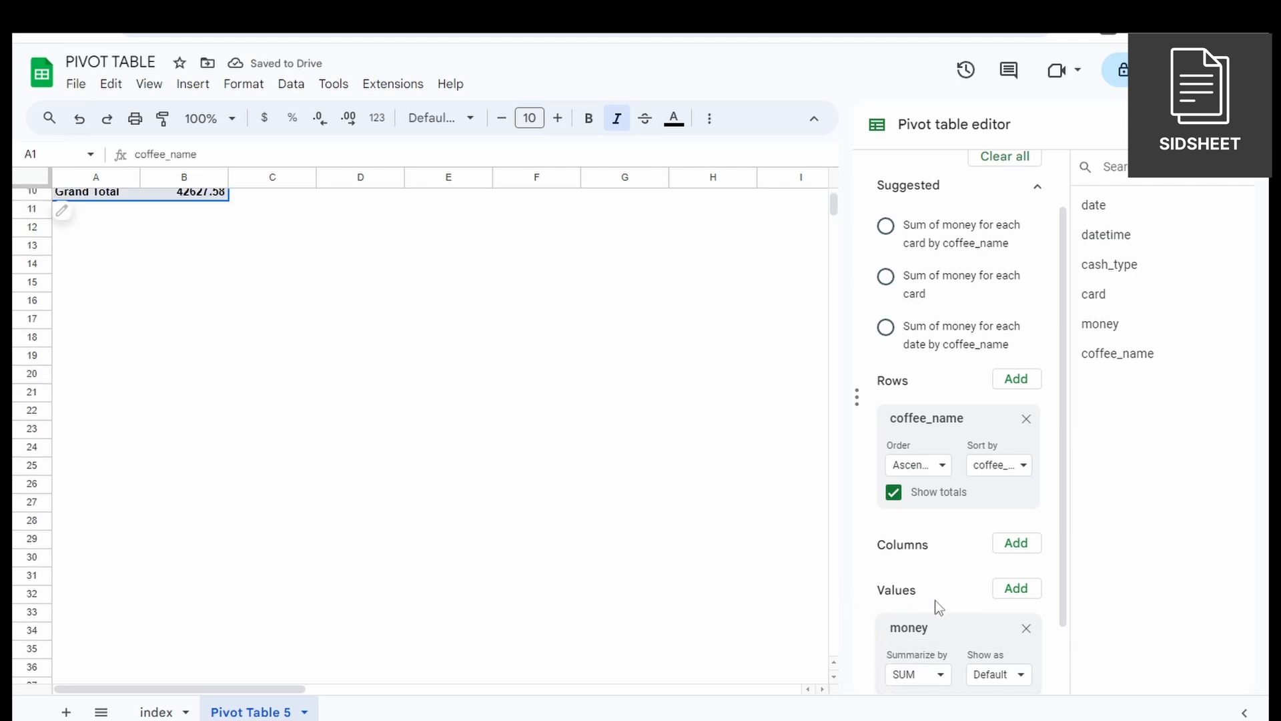
{"action": "scroll", "coordinate": [526, 414], "scroll_direction": "up", "scroll_amount": 3}
{"action": "scroll", "coordinate": [935, 609], "scroll_direction": "down", "scroll_amount": 2}
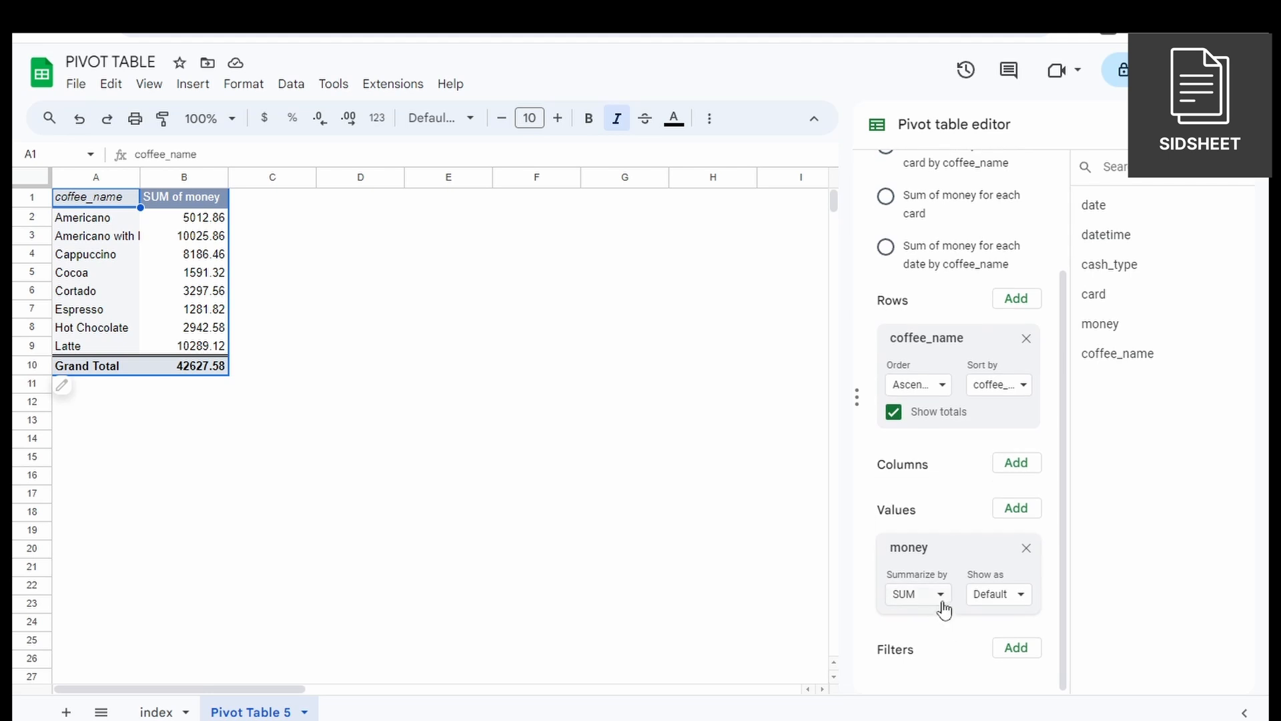
{"action": "left_click", "coordinate": [940, 594]}
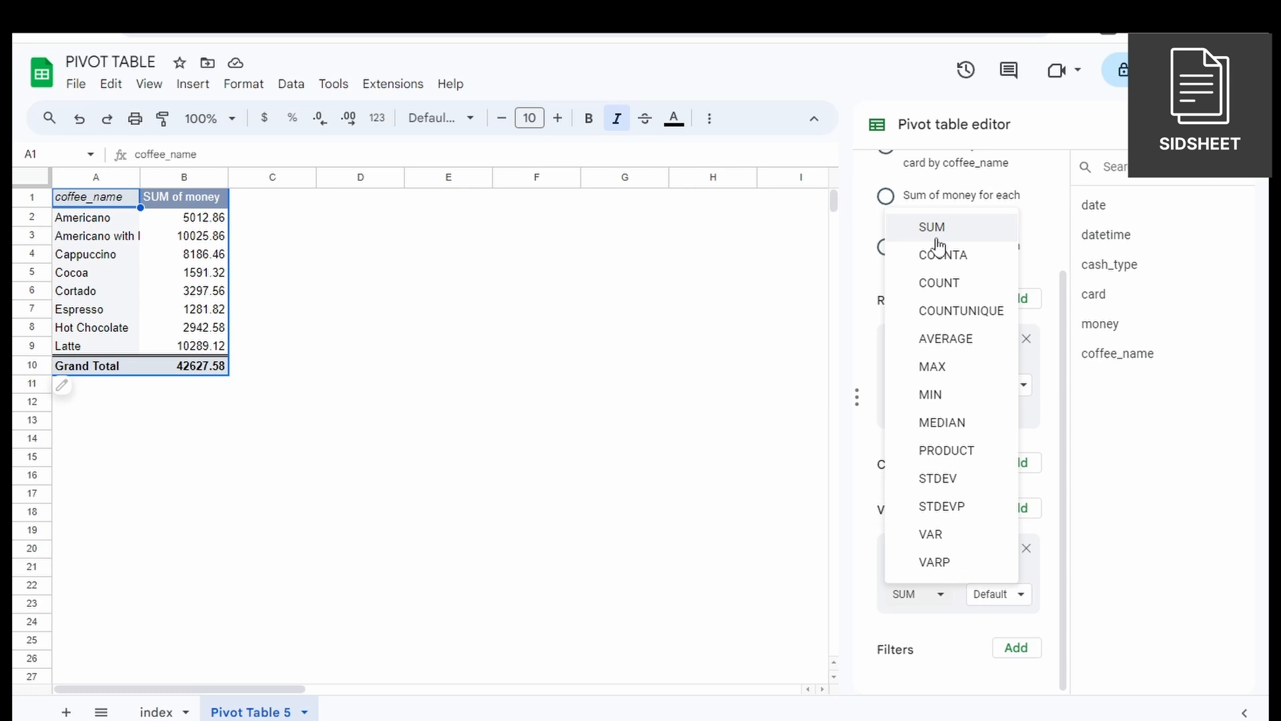
{"action": "left_click", "coordinate": [958, 340]}
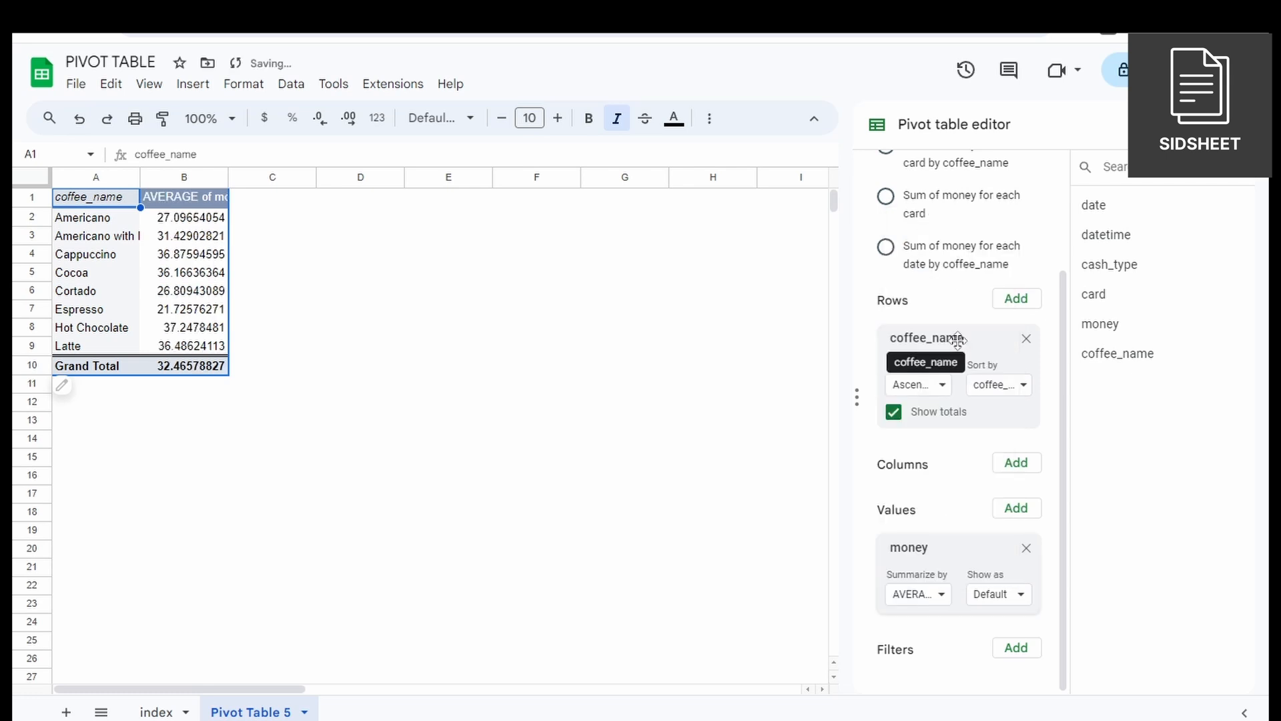
{"action": "left_click", "coordinate": [941, 596]}
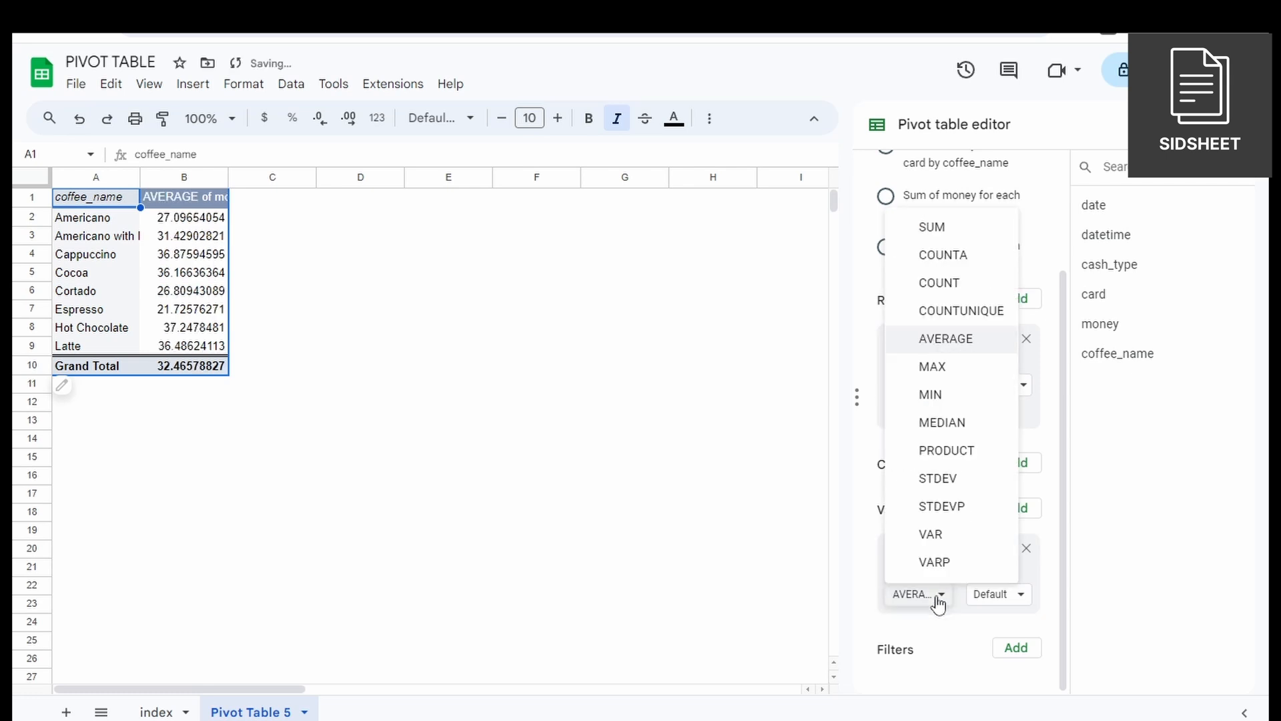
{"action": "left_click", "coordinate": [947, 373]}
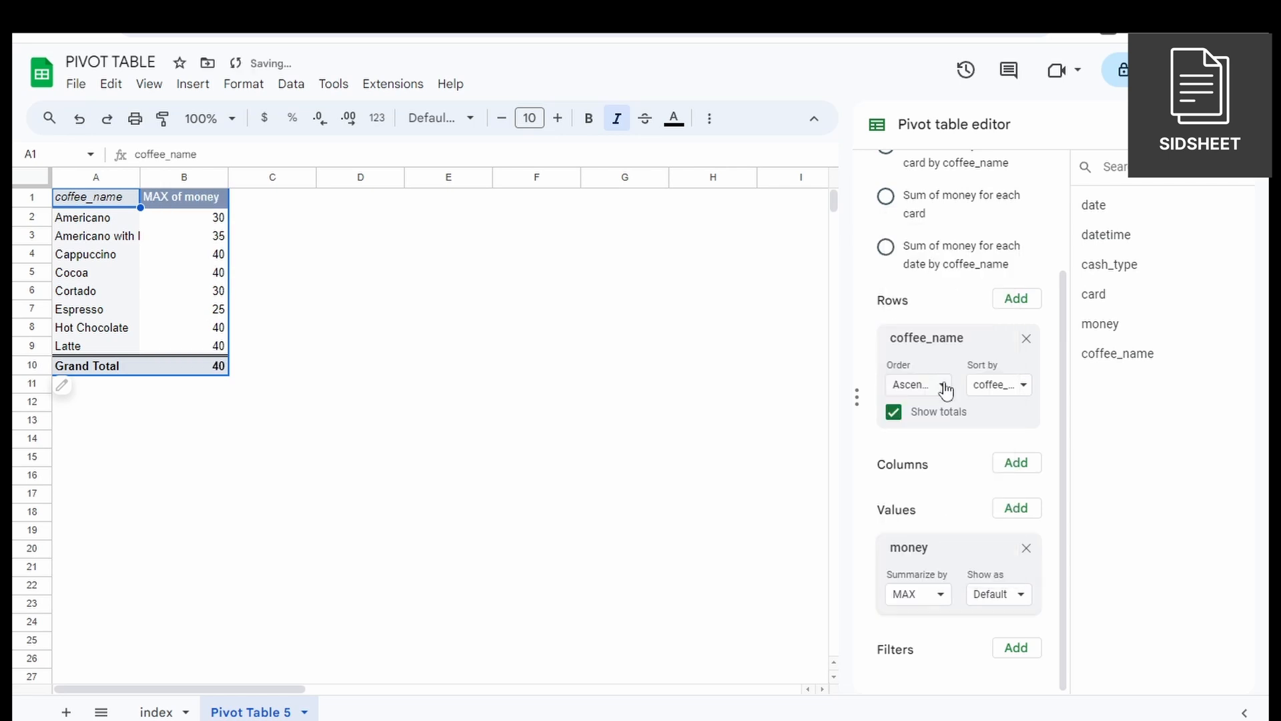
{"action": "scroll", "coordinate": [928, 581], "scroll_direction": "up", "scroll_amount": 1}
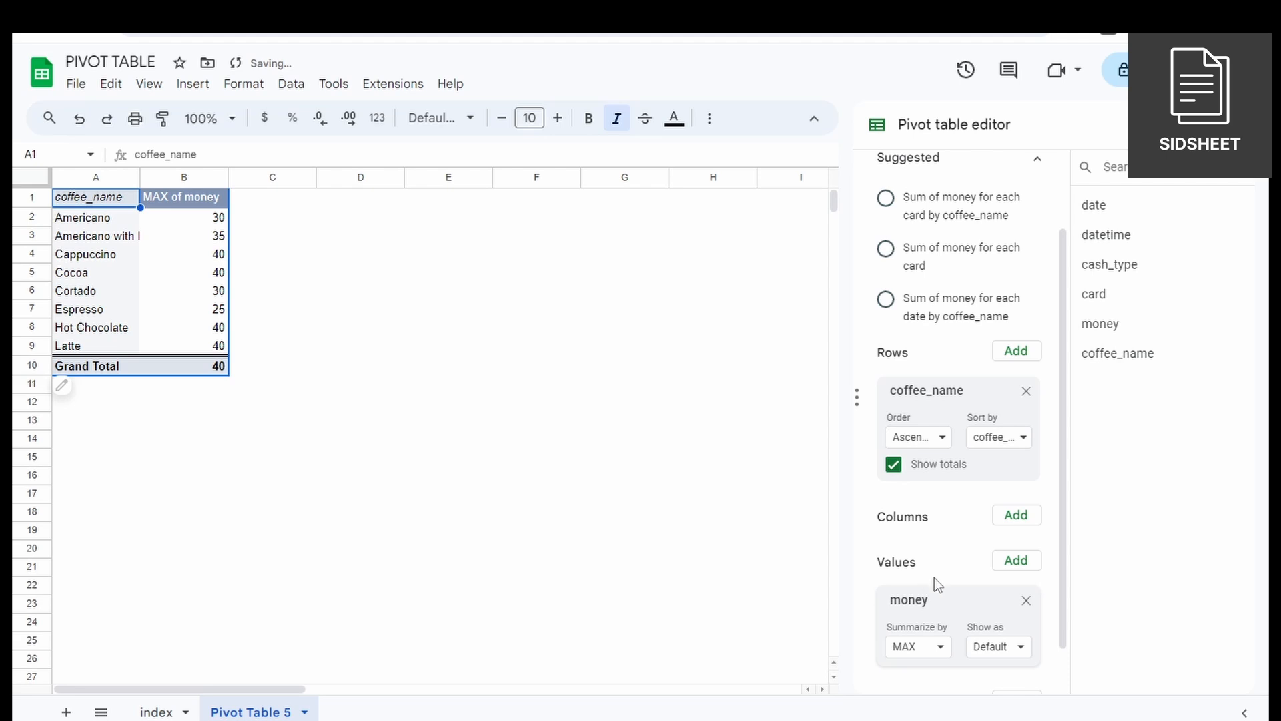
{"action": "left_click", "coordinate": [930, 649]}
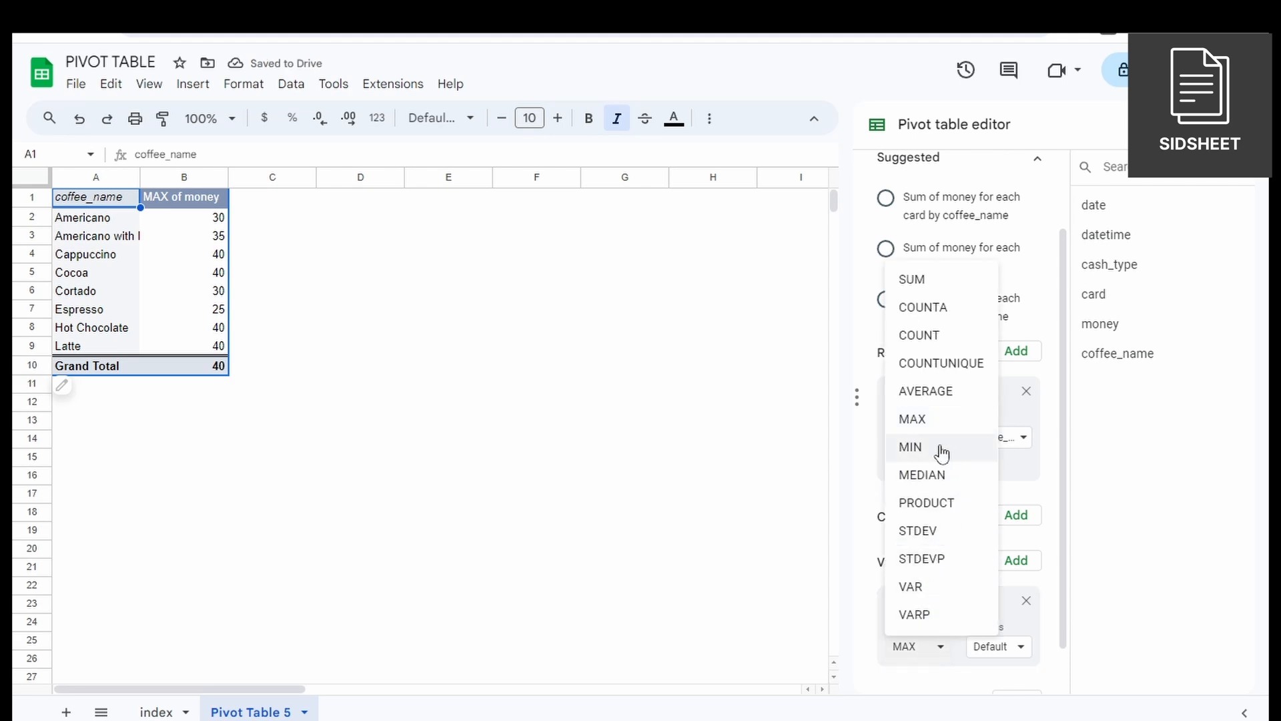
{"action": "left_click", "coordinate": [931, 292]}
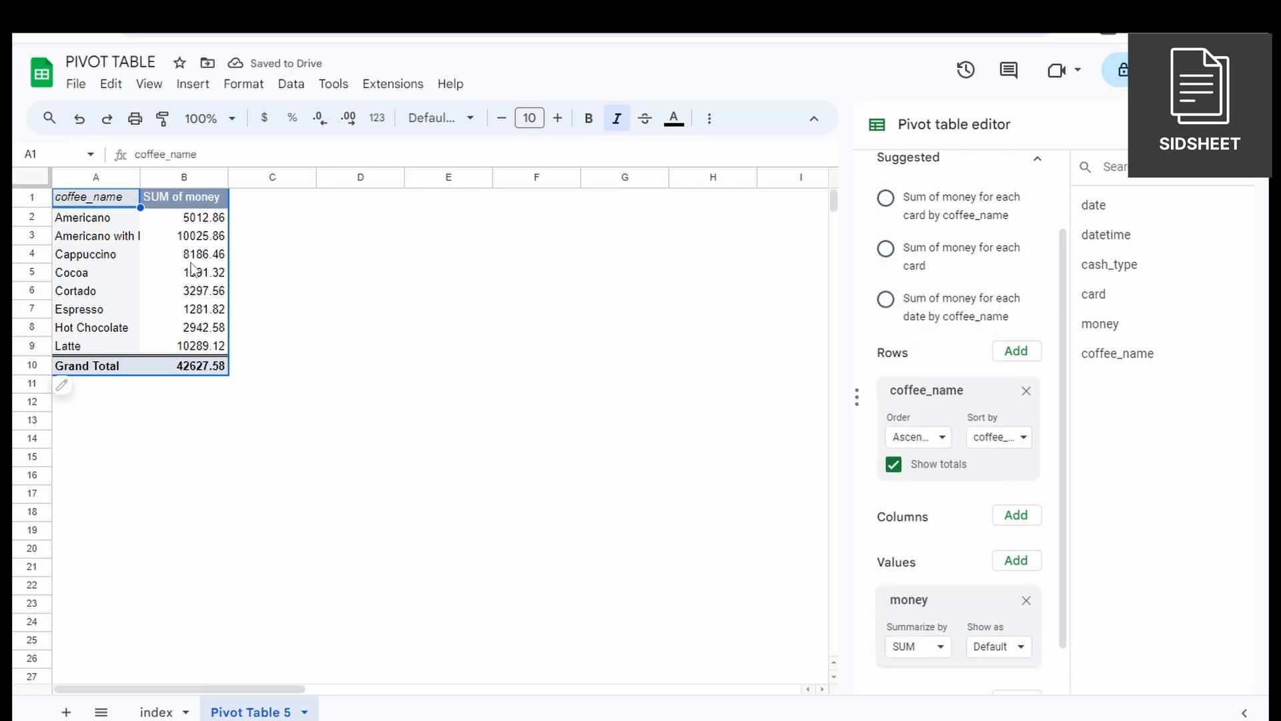
Format all amounts in the money column of the index sheet, E2:E1314, as currency.
{"action": "left_click", "coordinate": [148, 713]}
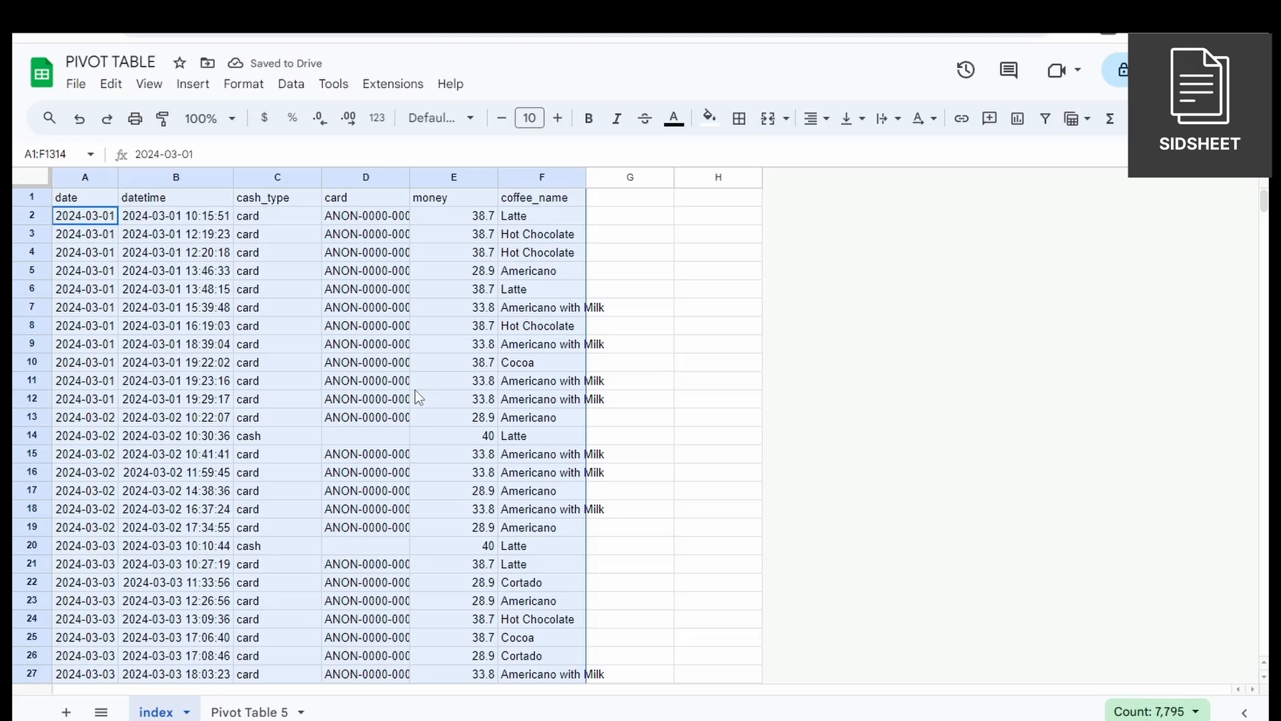
{"action": "left_click", "coordinate": [452, 232]}
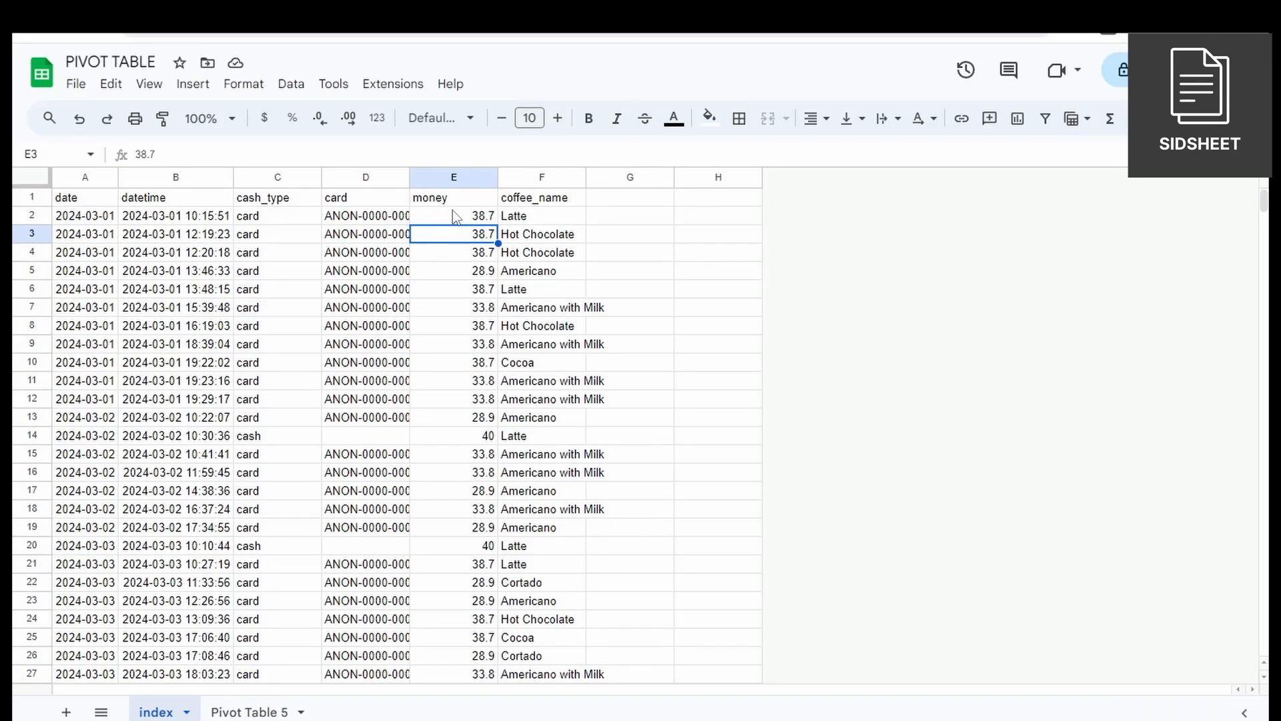
{"action": "left_click", "coordinate": [456, 215]}
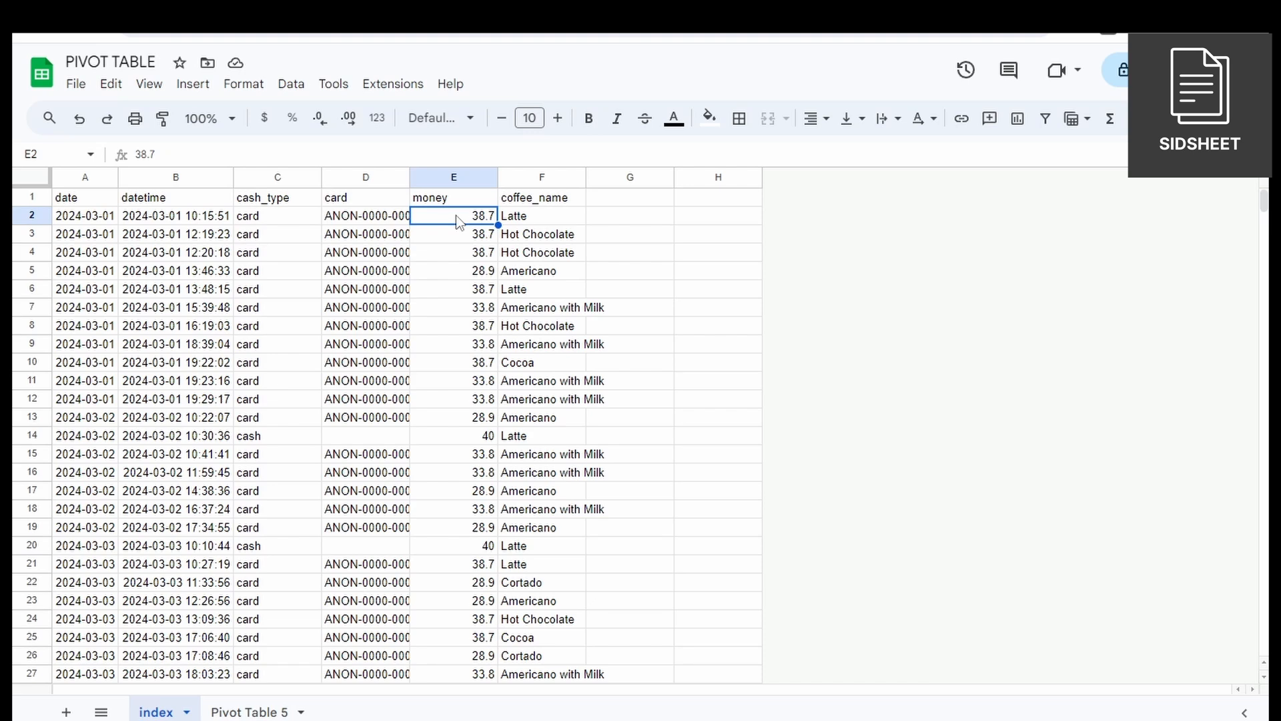
{"action": "key", "text": "ctrl+shift+Down"}
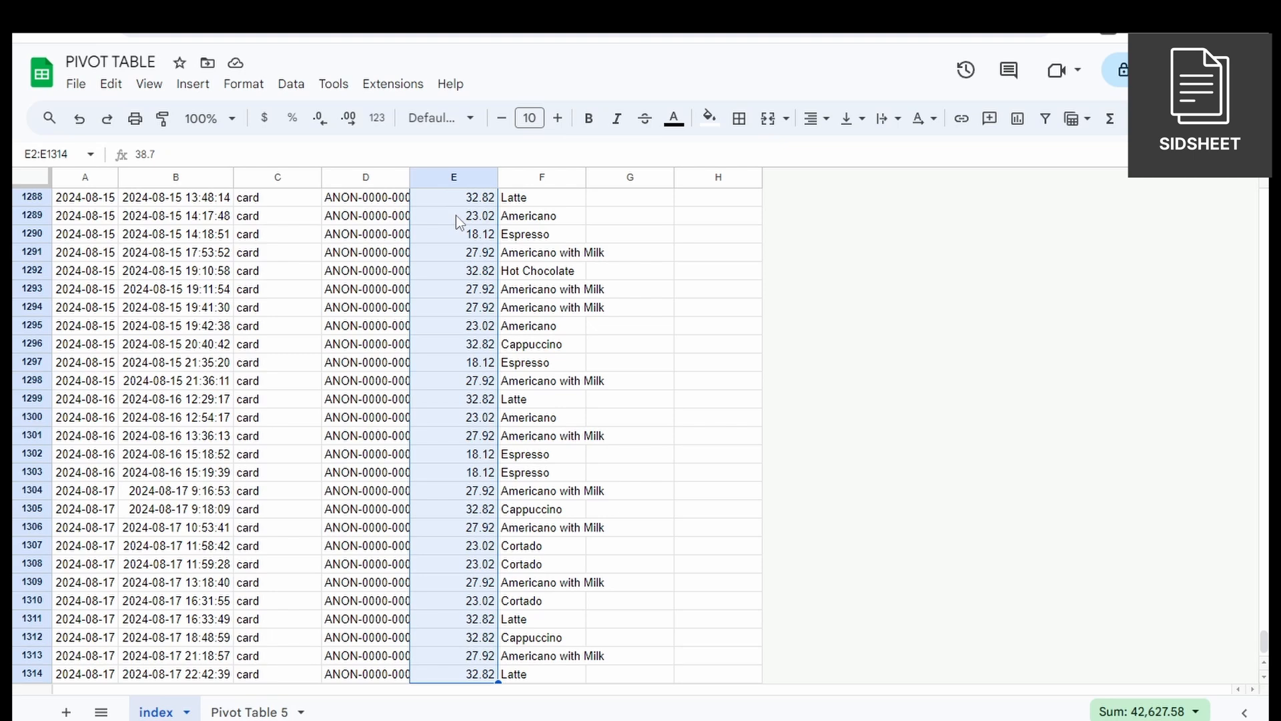
{"action": "left_click", "coordinate": [265, 118]}
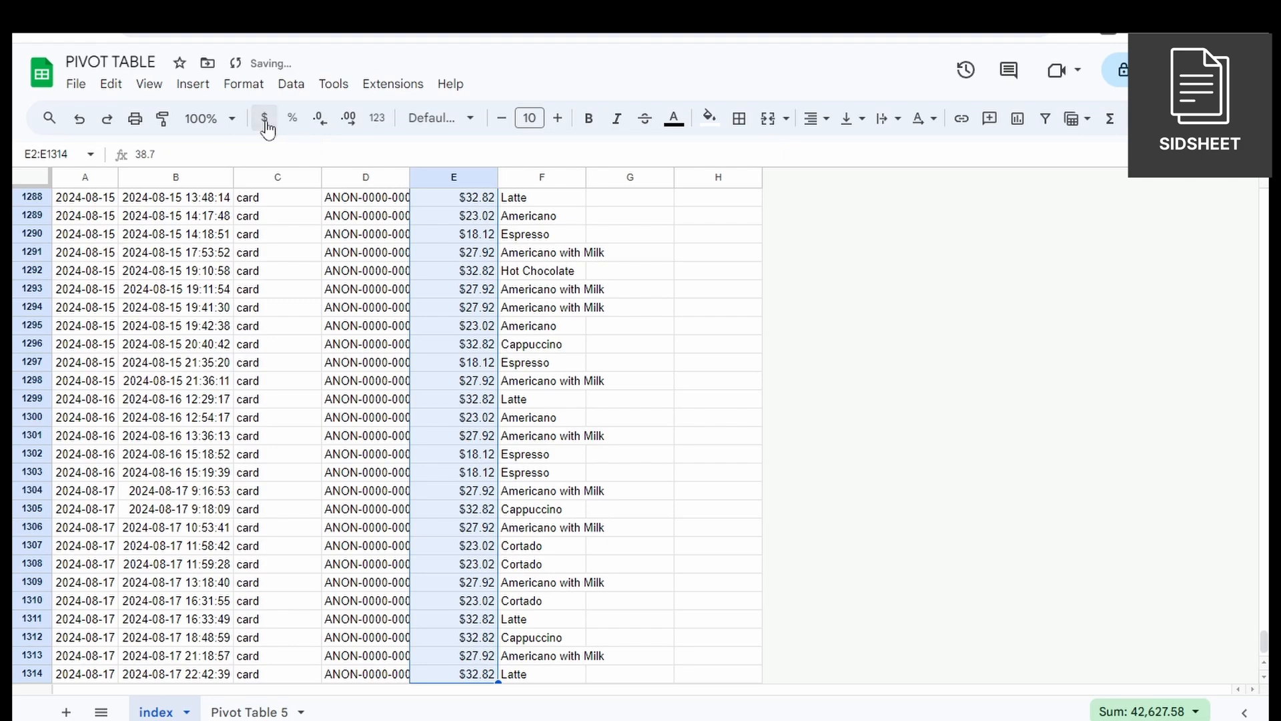
{"action": "scroll", "coordinate": [488, 246], "scroll_direction": "up", "scroll_amount": 15}
{"action": "scroll", "coordinate": [488, 245], "scroll_direction": "up", "scroll_amount": 20}
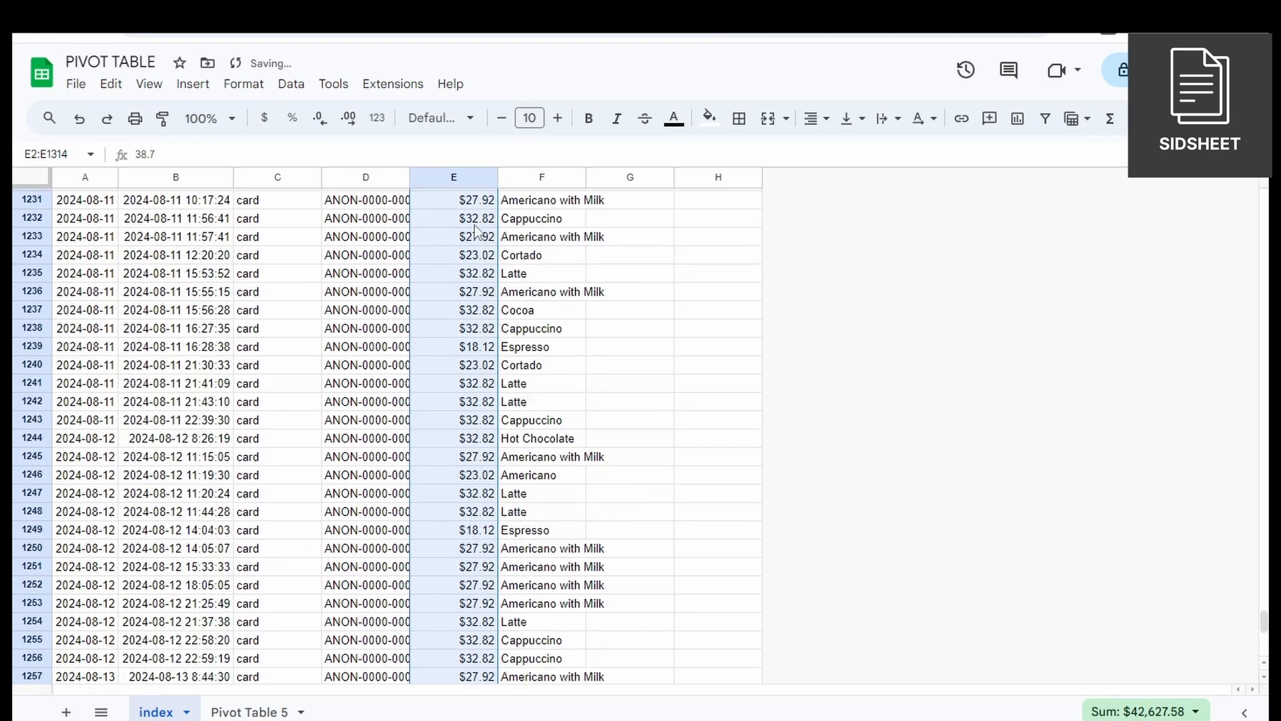
{"action": "scroll", "coordinate": [475, 227], "scroll_direction": "up", "scroll_amount": 3}
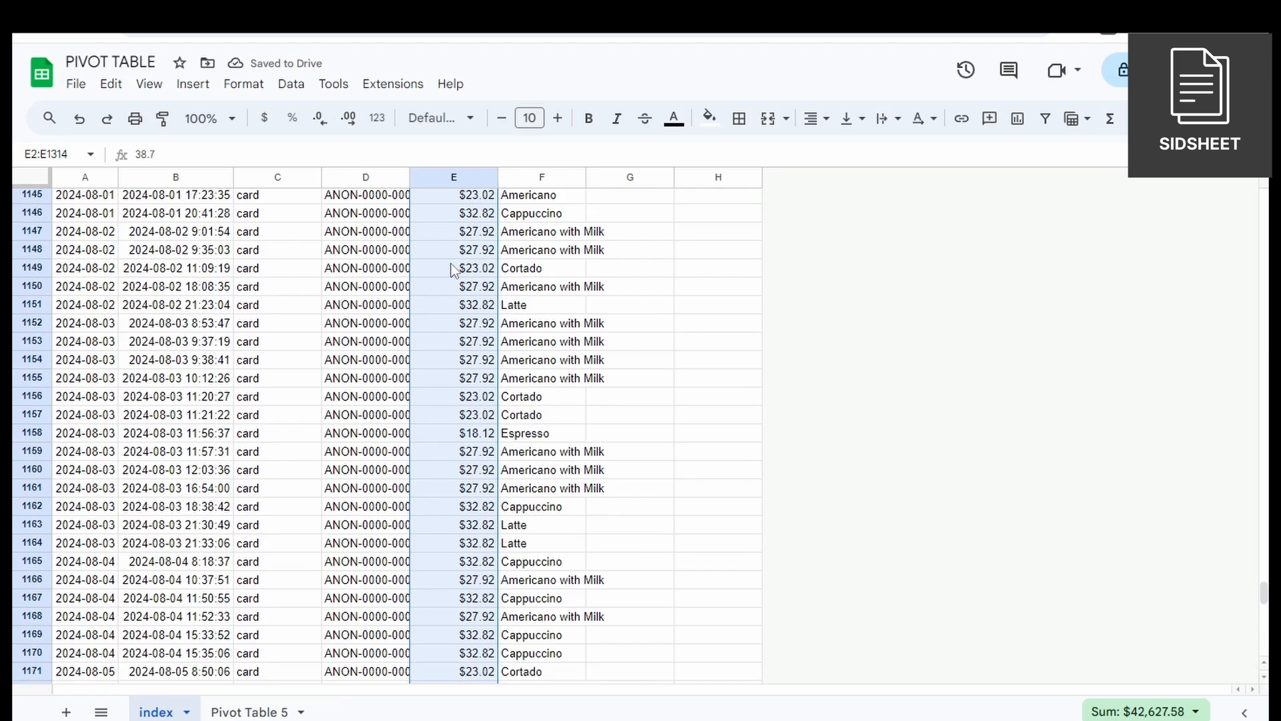
{"action": "left_click", "coordinate": [246, 86]}
{"action": "mouse_move", "coordinate": [329, 163]}
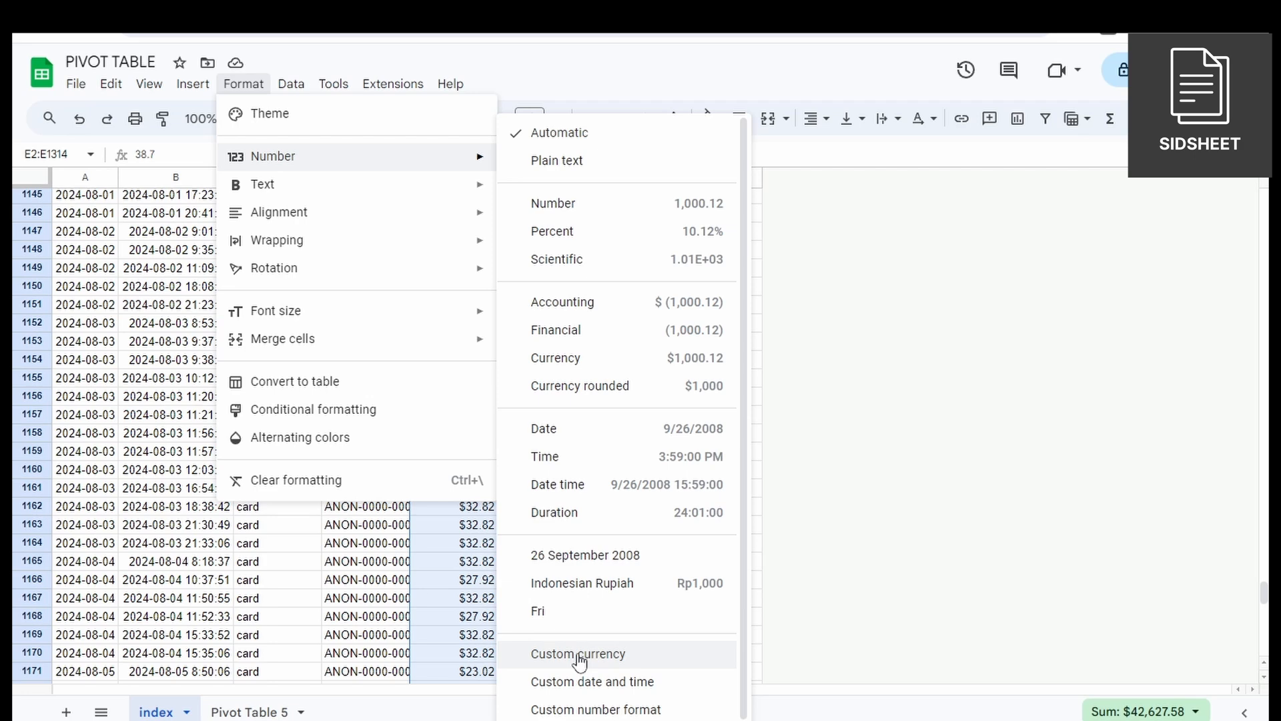
{"action": "left_click", "coordinate": [903, 419]}
{"action": "scroll", "coordinate": [600, 533], "scroll_direction": "up", "scroll_amount": 15}
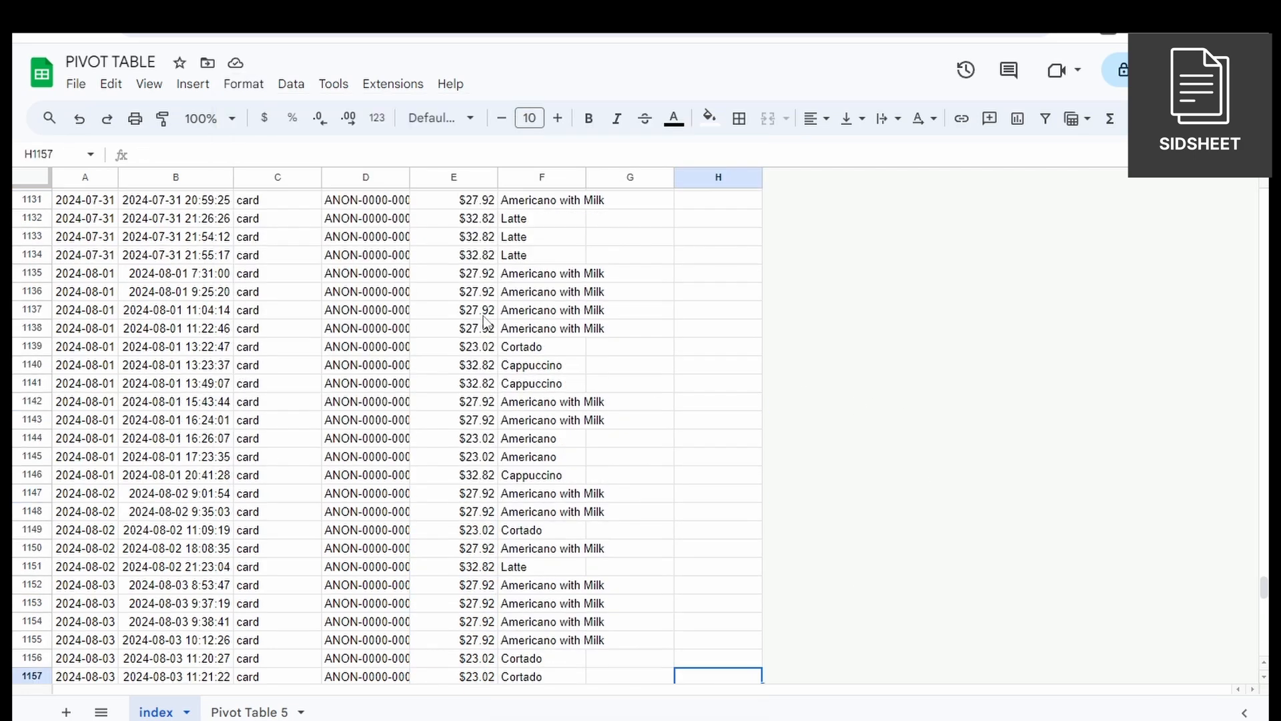
Return to the pivot table sheet and add date as the column field to break sales down by day.
{"action": "left_click", "coordinate": [245, 710]}
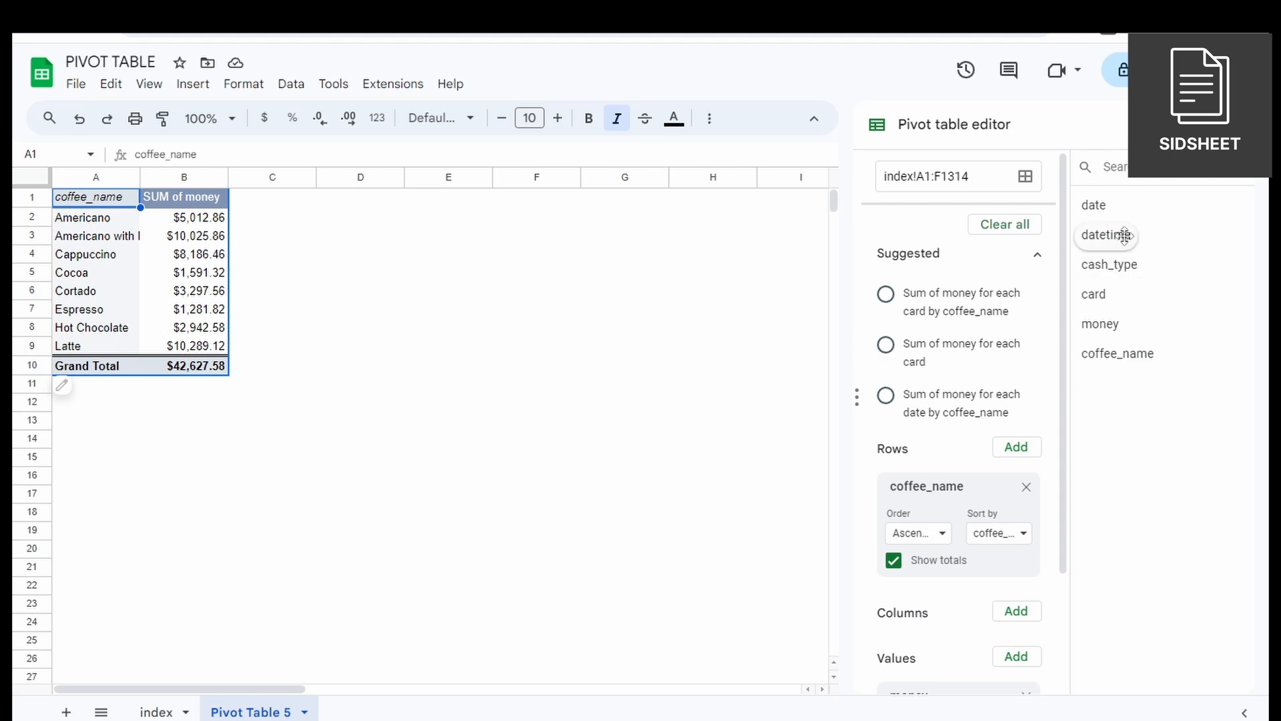
{"action": "left_click_drag", "start_coordinate": [1088, 219], "coordinate": [905, 652]}
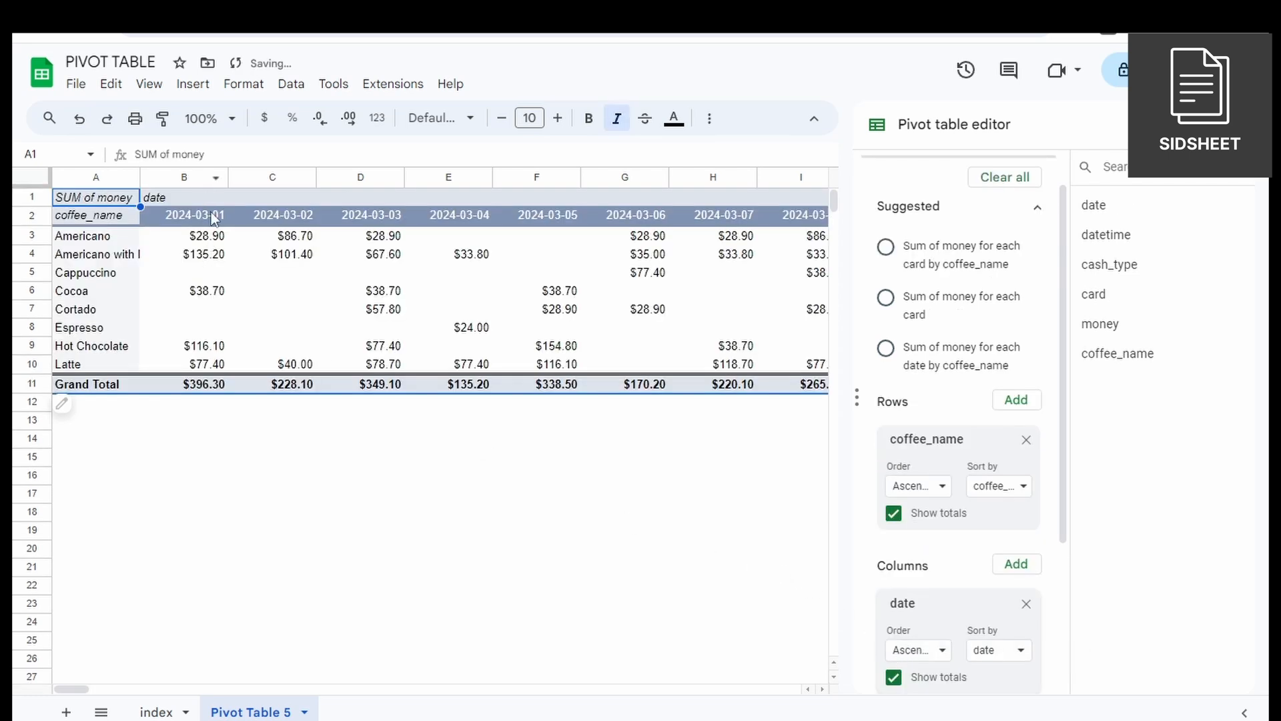
{"action": "left_click", "coordinate": [213, 237]}
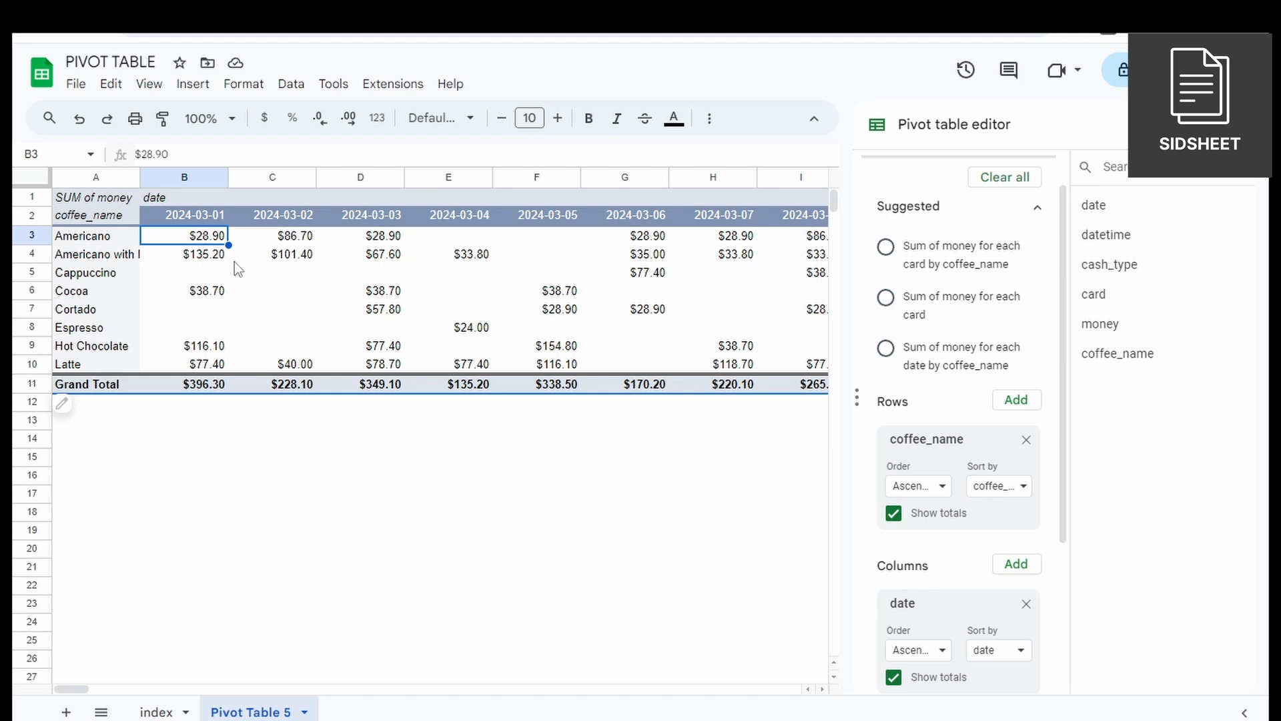
Examine the 2024-03-01 sales per coffee, their daily total, and the grand totals beyond the last date in the pivot table.
{"action": "left_click", "coordinate": [190, 295]}
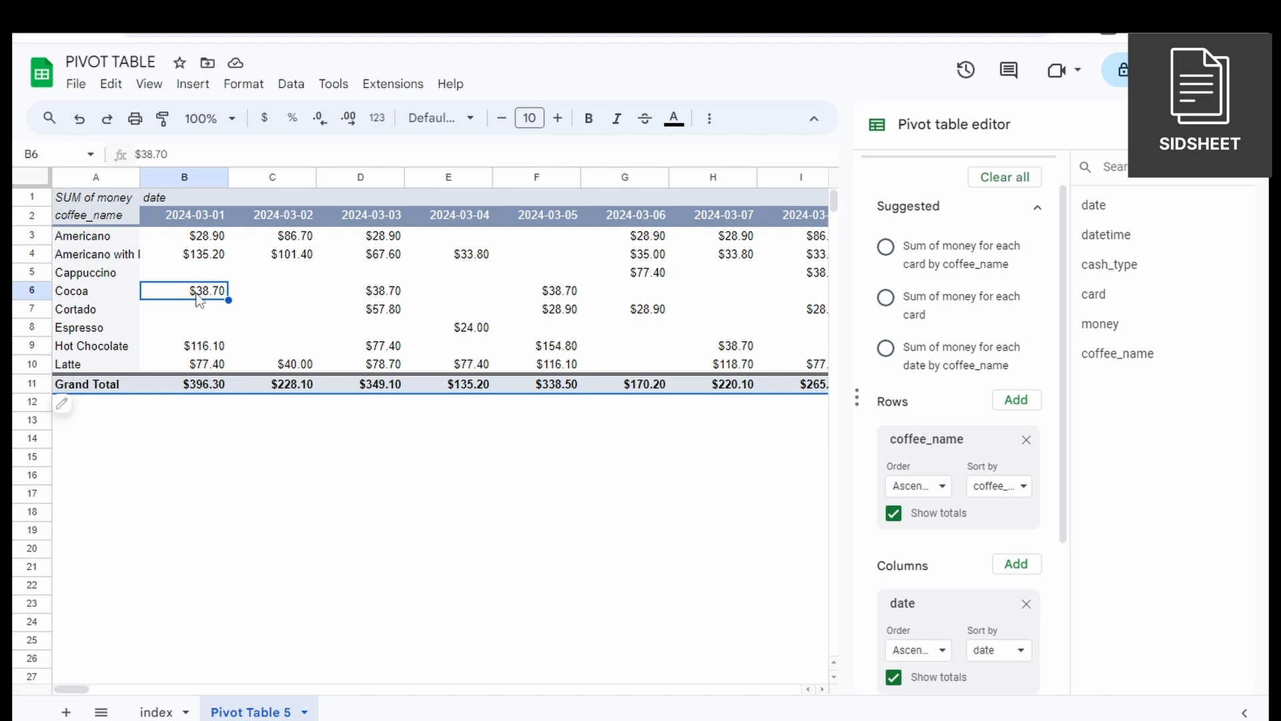
{"action": "left_click", "coordinate": [218, 349]}
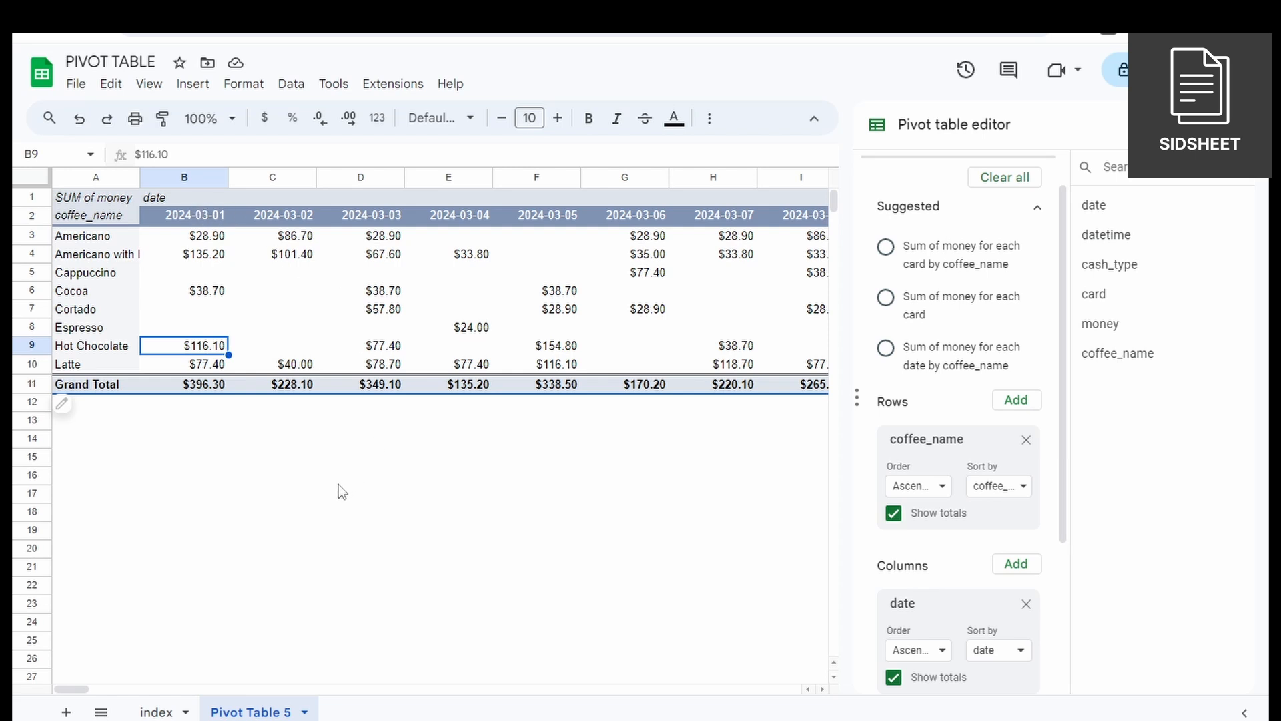
{"action": "left_click", "coordinate": [211, 390]}
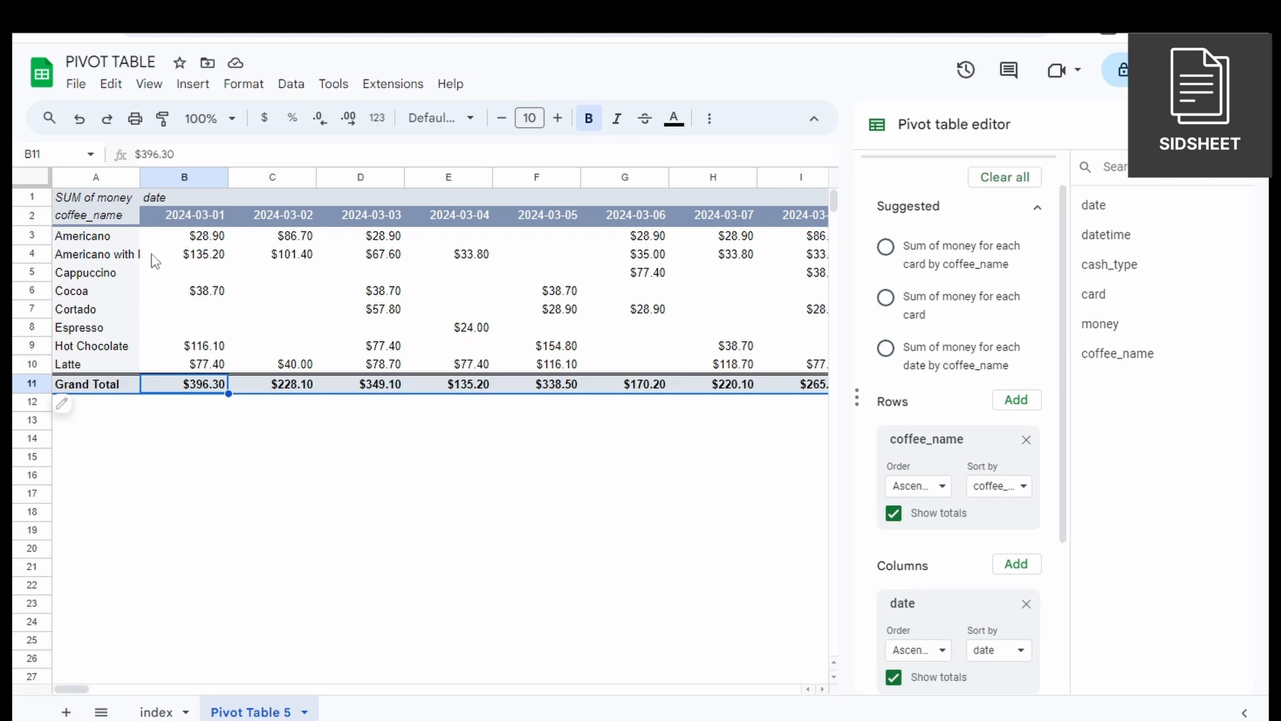
{"action": "left_click", "coordinate": [181, 240]}
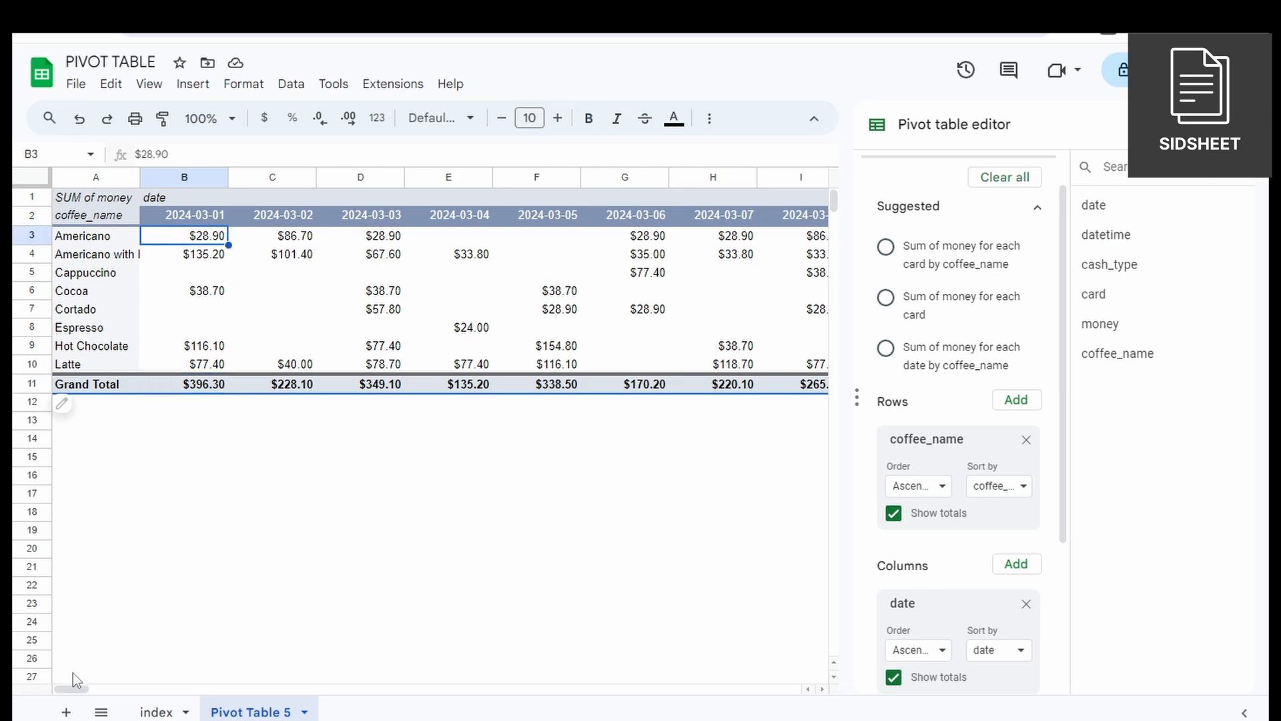
{"action": "left_click_drag", "start_coordinate": [75, 692], "coordinate": [750, 663]}
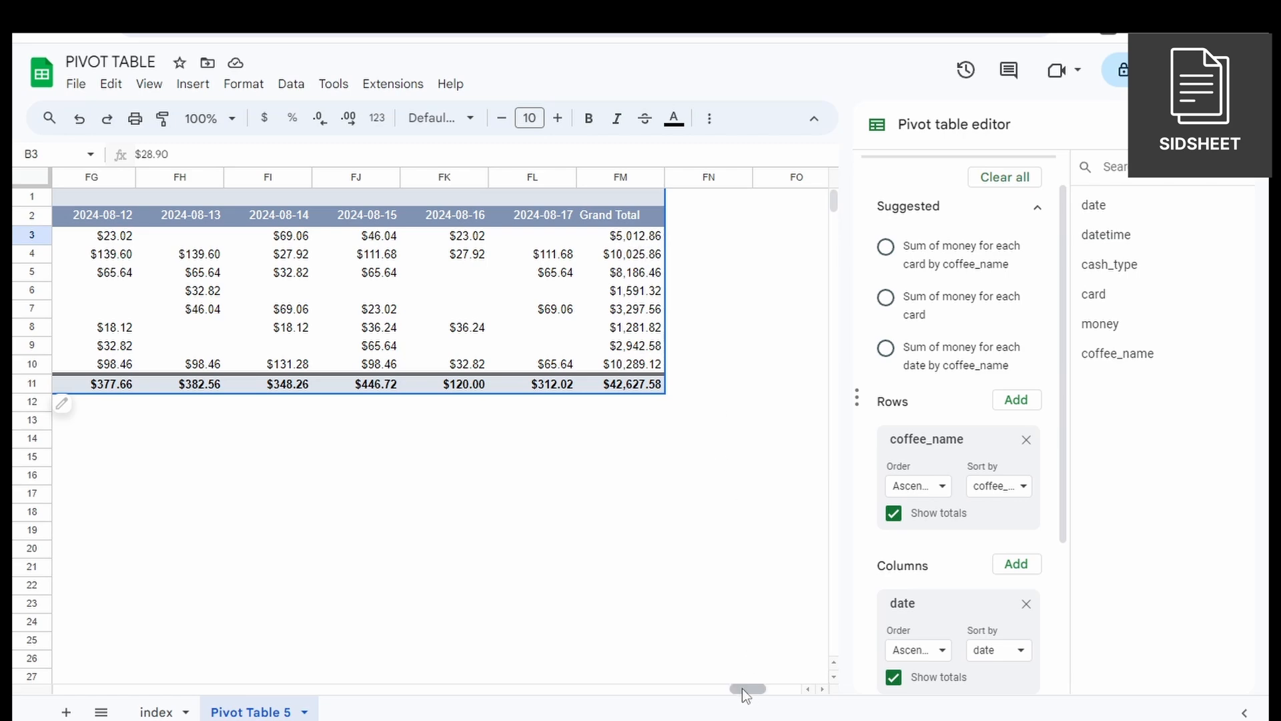
{"action": "left_click_drag", "start_coordinate": [747, 690], "coordinate": [70, 689]}
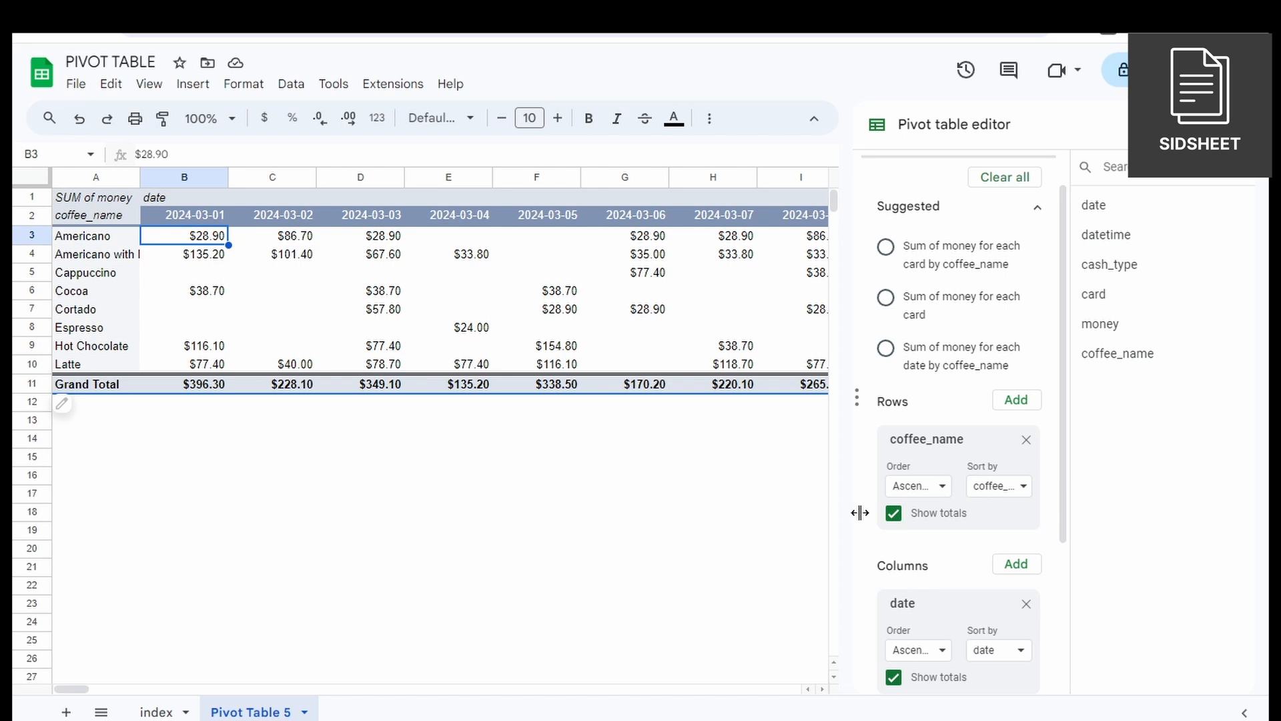
Add date as a filter of the pivot table and limit it to 2024-03-03 only.
{"action": "scroll", "coordinate": [895, 527], "scroll_direction": "down", "scroll_amount": 3}
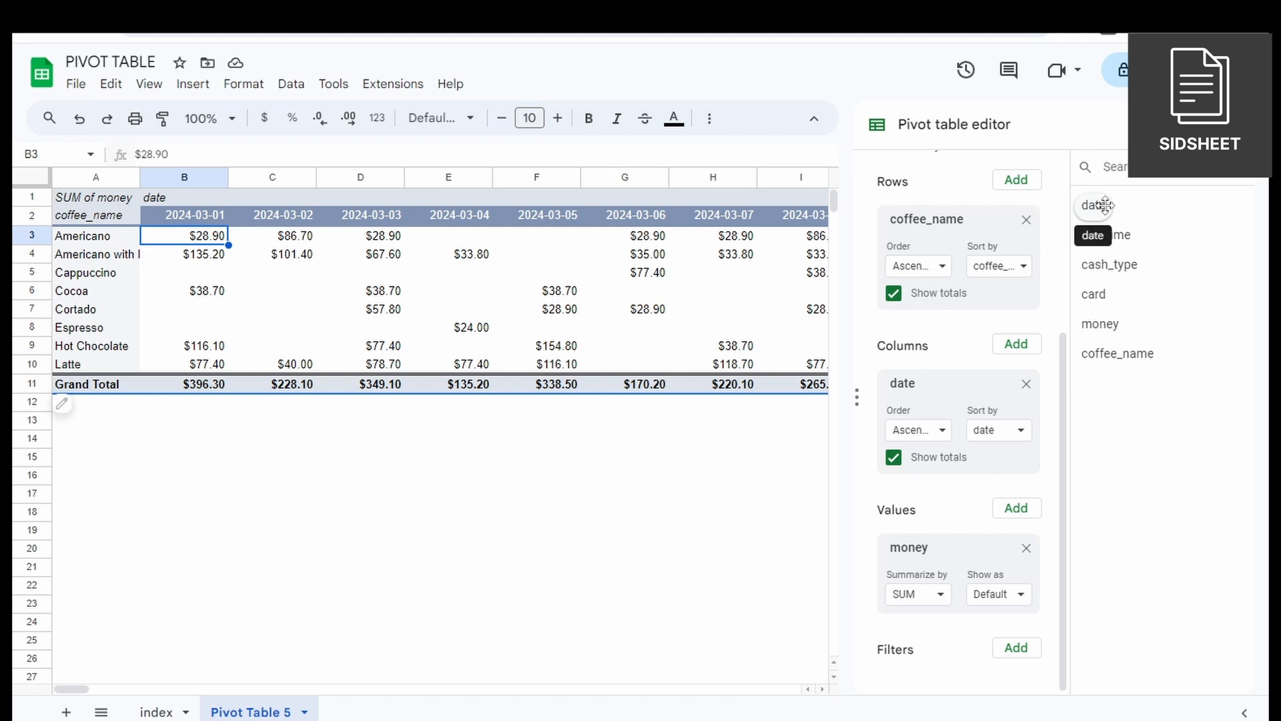
{"action": "left_click_drag", "start_coordinate": [1105, 205], "coordinate": [926, 674]}
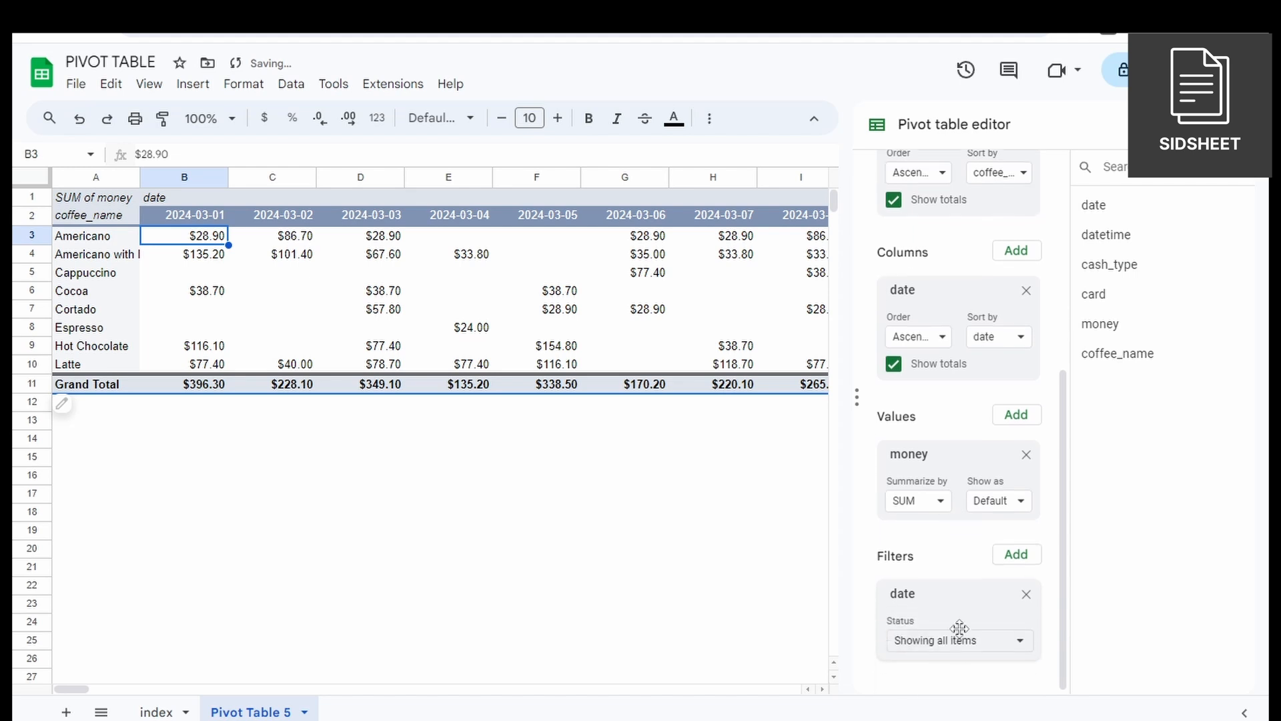
{"action": "left_click", "coordinate": [947, 642]}
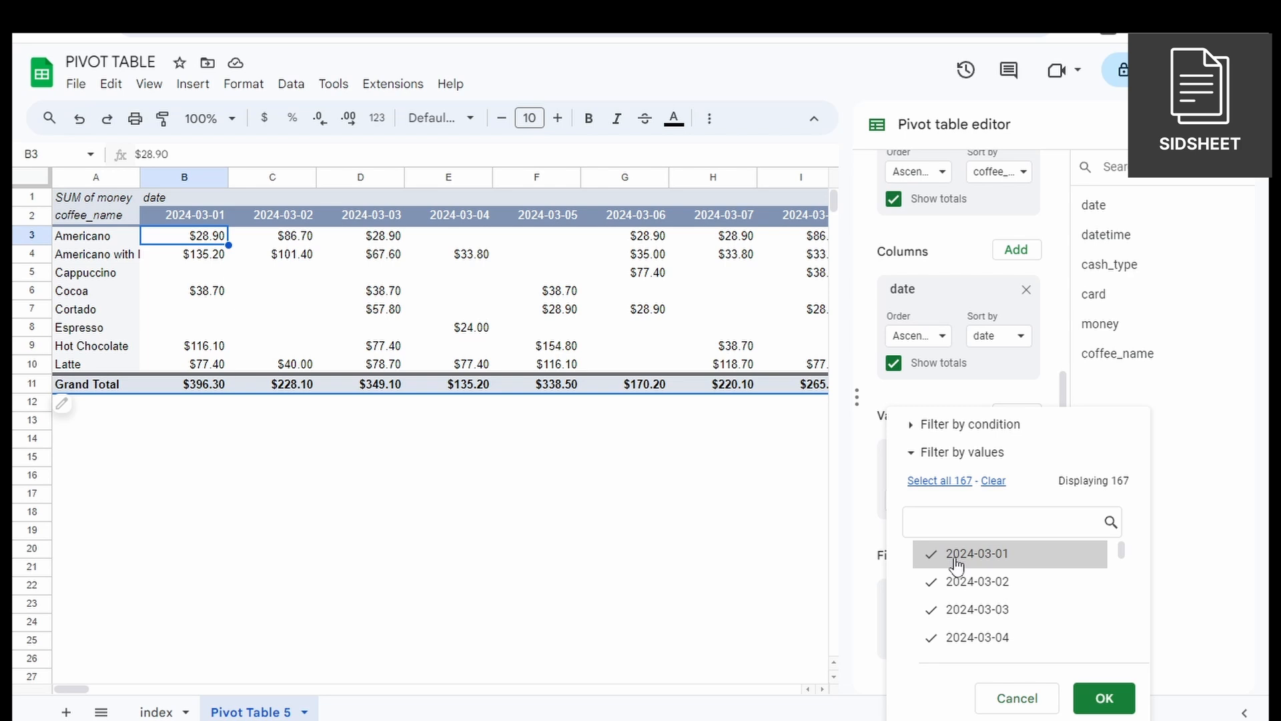
{"action": "left_click", "coordinate": [996, 483]}
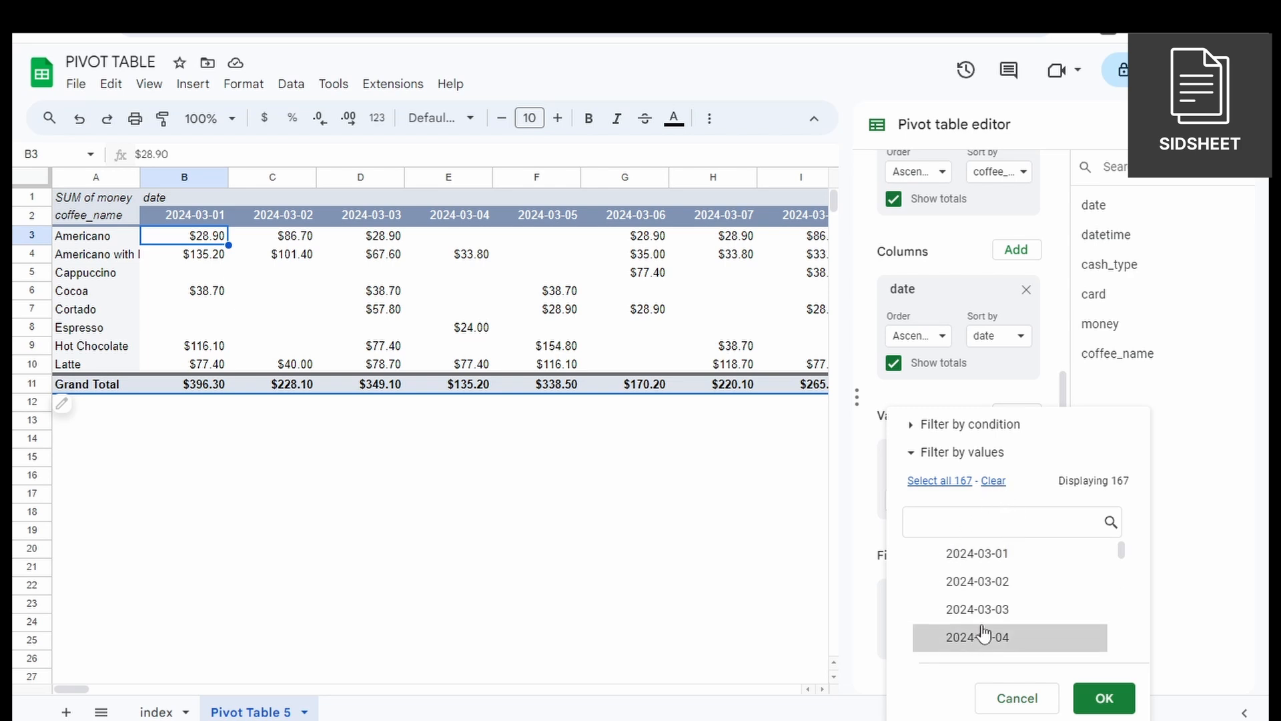
{"action": "scroll", "coordinate": [990, 611], "scroll_direction": "down", "scroll_amount": 2}
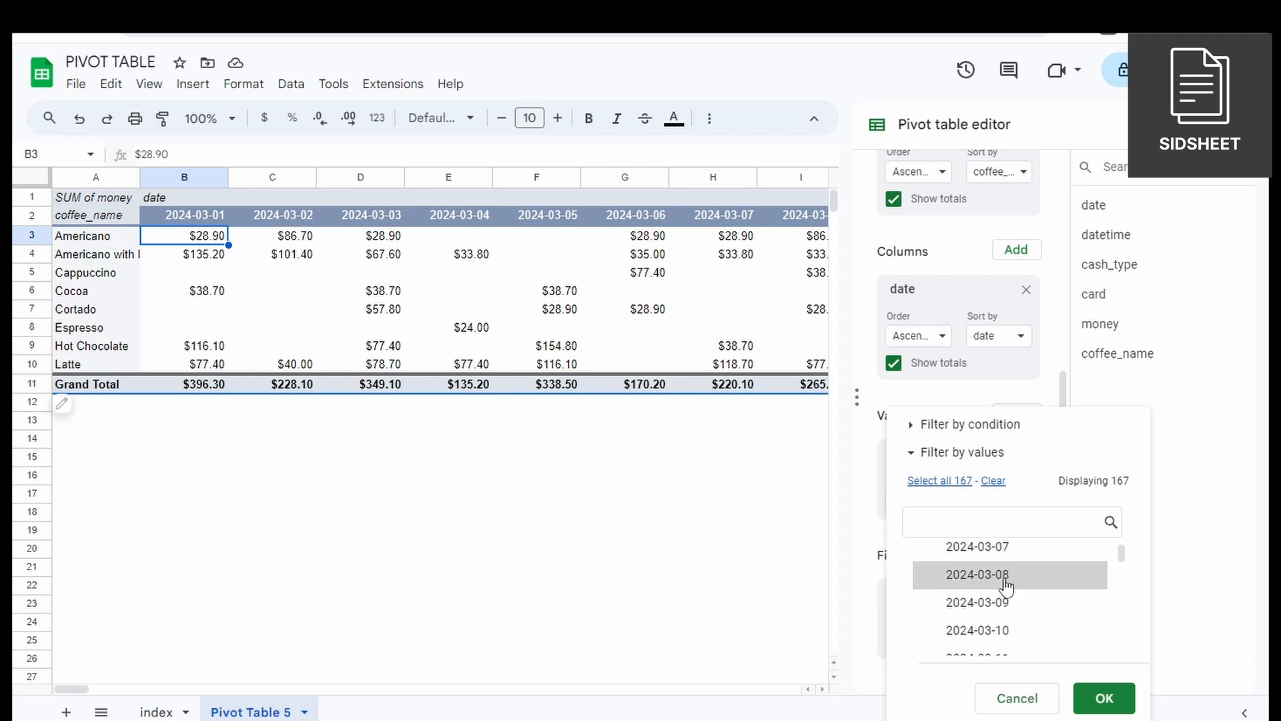
{"action": "scroll", "coordinate": [1001, 577], "scroll_direction": "up", "scroll_amount": 2}
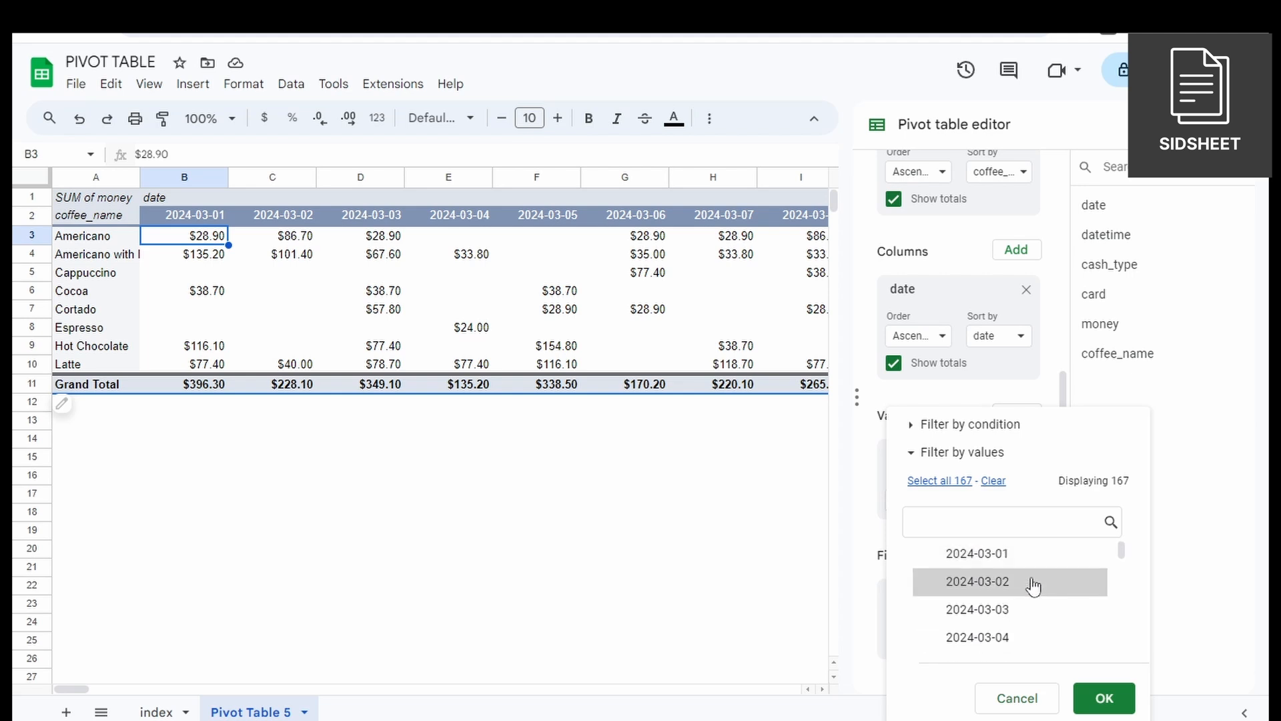
{"action": "left_click", "coordinate": [956, 614]}
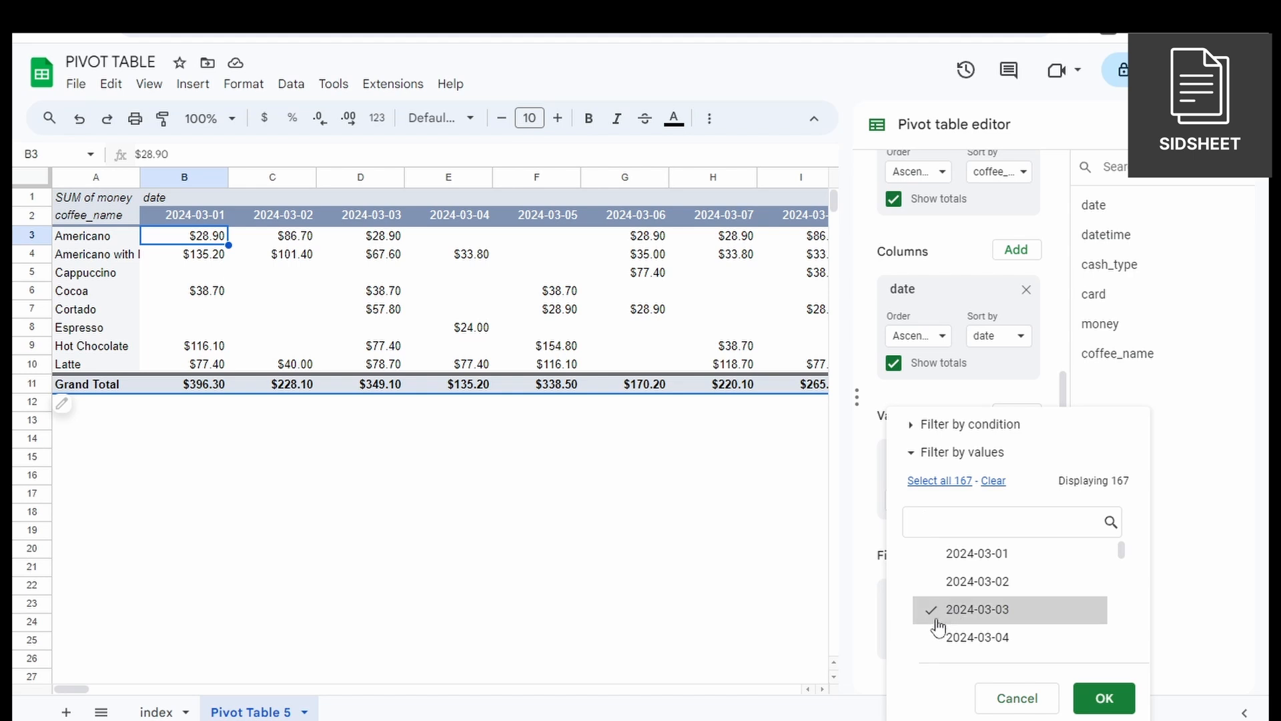
{"action": "left_click", "coordinate": [1113, 695]}
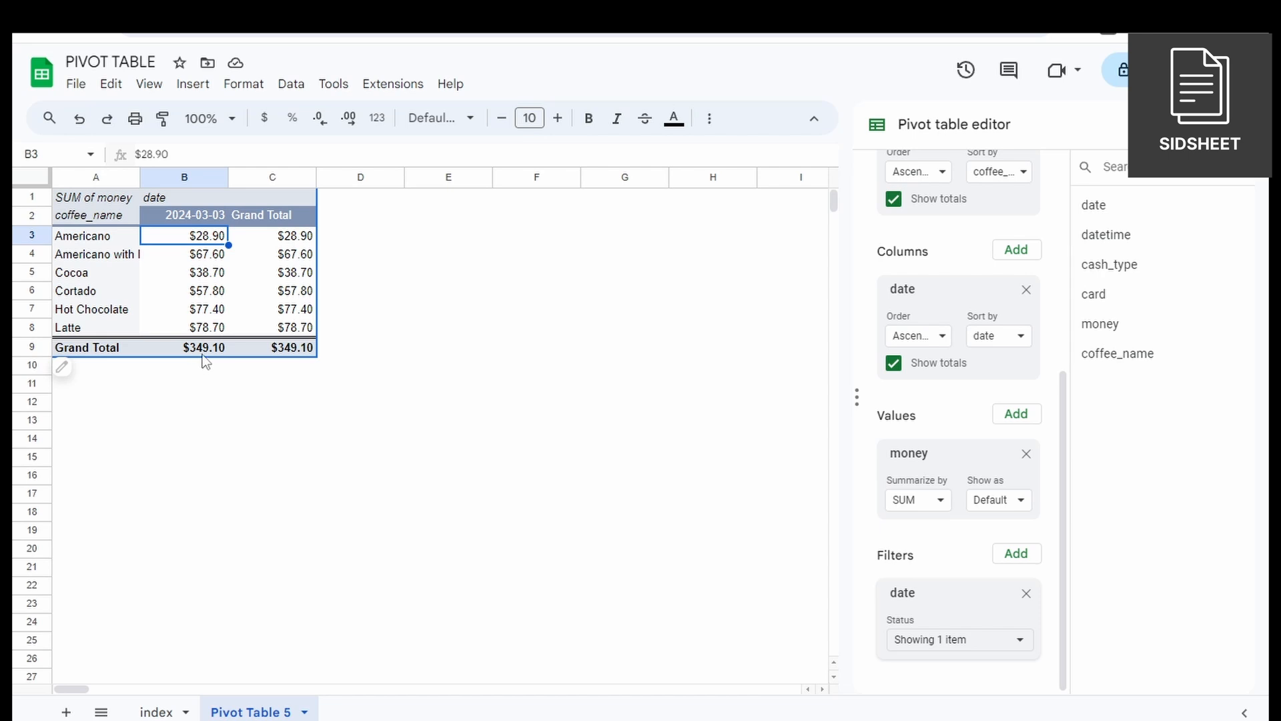
Include 2024-03-04 in the pivot table's date filter as well.
{"action": "left_click", "coordinate": [946, 640]}
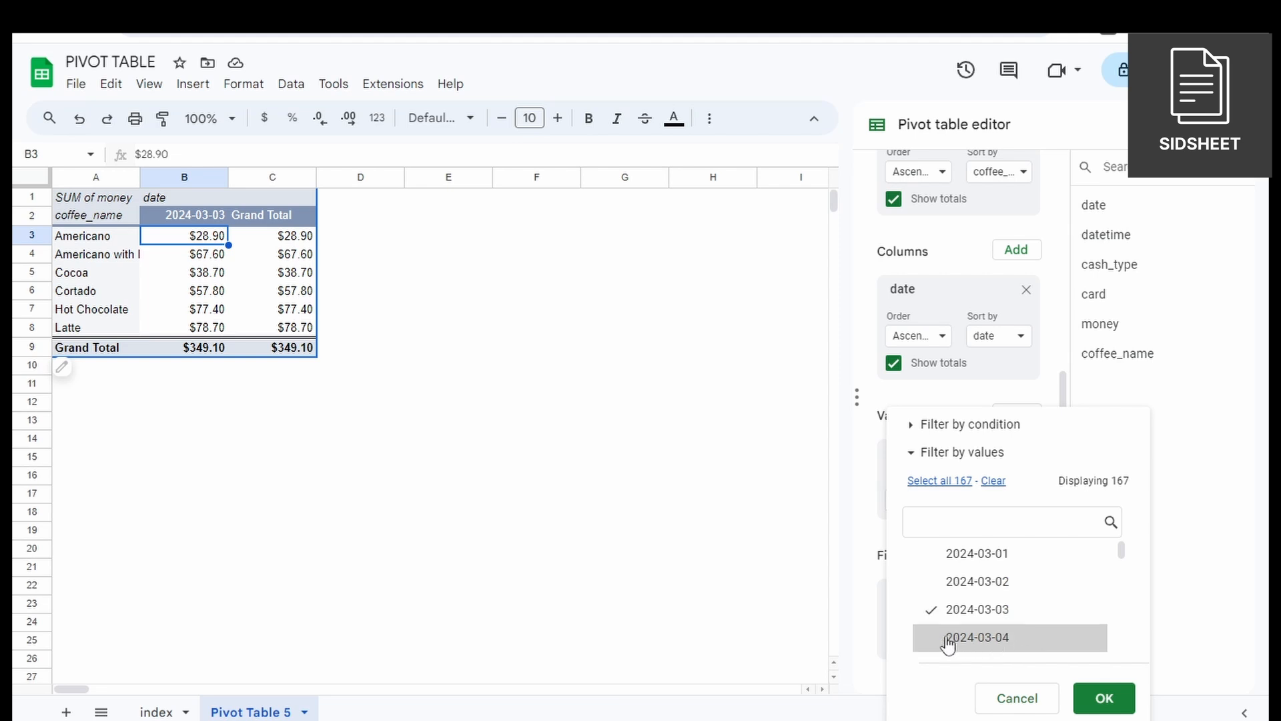
{"action": "left_click", "coordinate": [937, 642]}
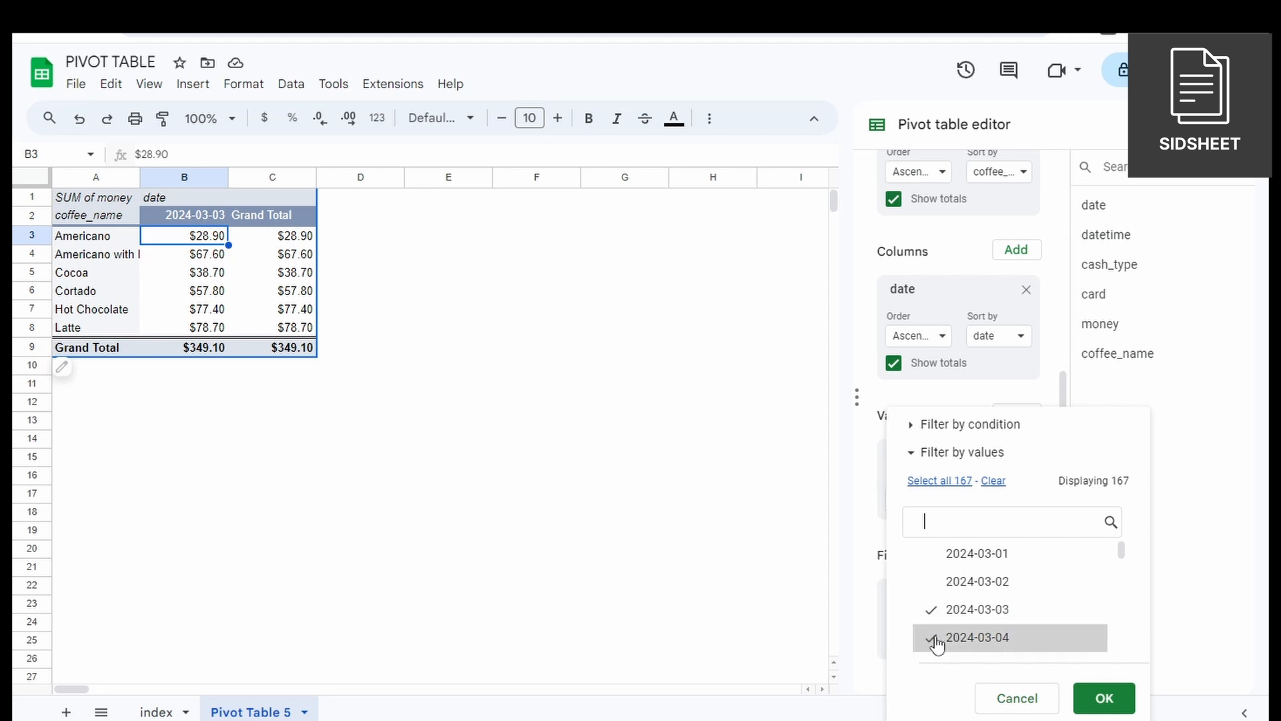
{"action": "left_click", "coordinate": [1105, 697]}
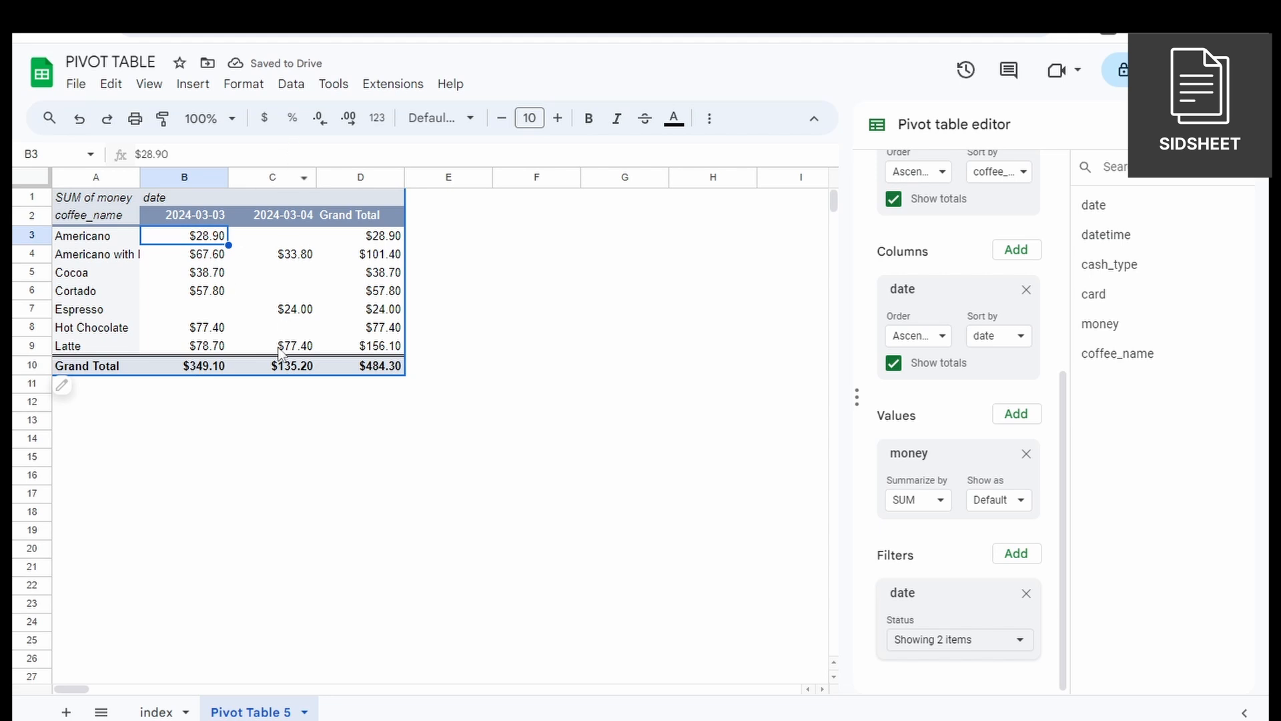
Turn off totals for the date columns, and switch the coffee_name row totals off and back on.
{"action": "scroll", "coordinate": [972, 516], "scroll_direction": "up", "scroll_amount": 4}
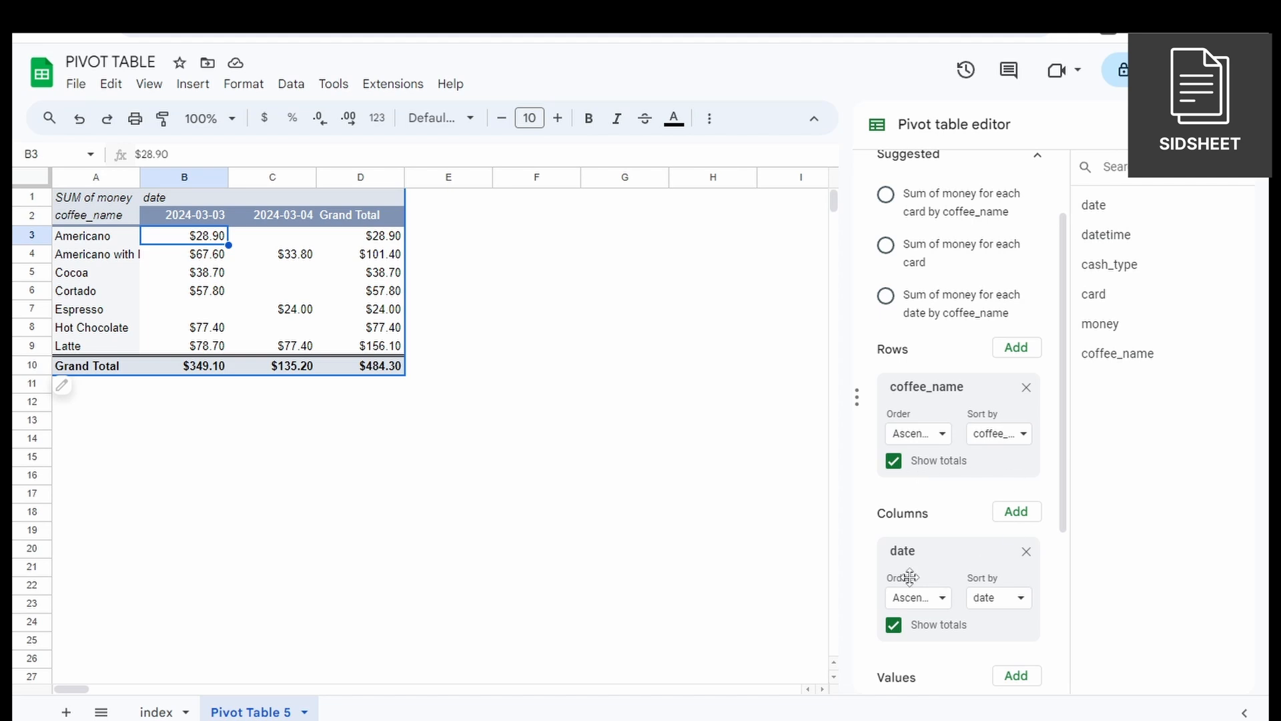
{"action": "scroll", "coordinate": [920, 612], "scroll_direction": "down", "scroll_amount": 4}
{"action": "scroll", "coordinate": [923, 617], "scroll_direction": "up", "scroll_amount": 3}
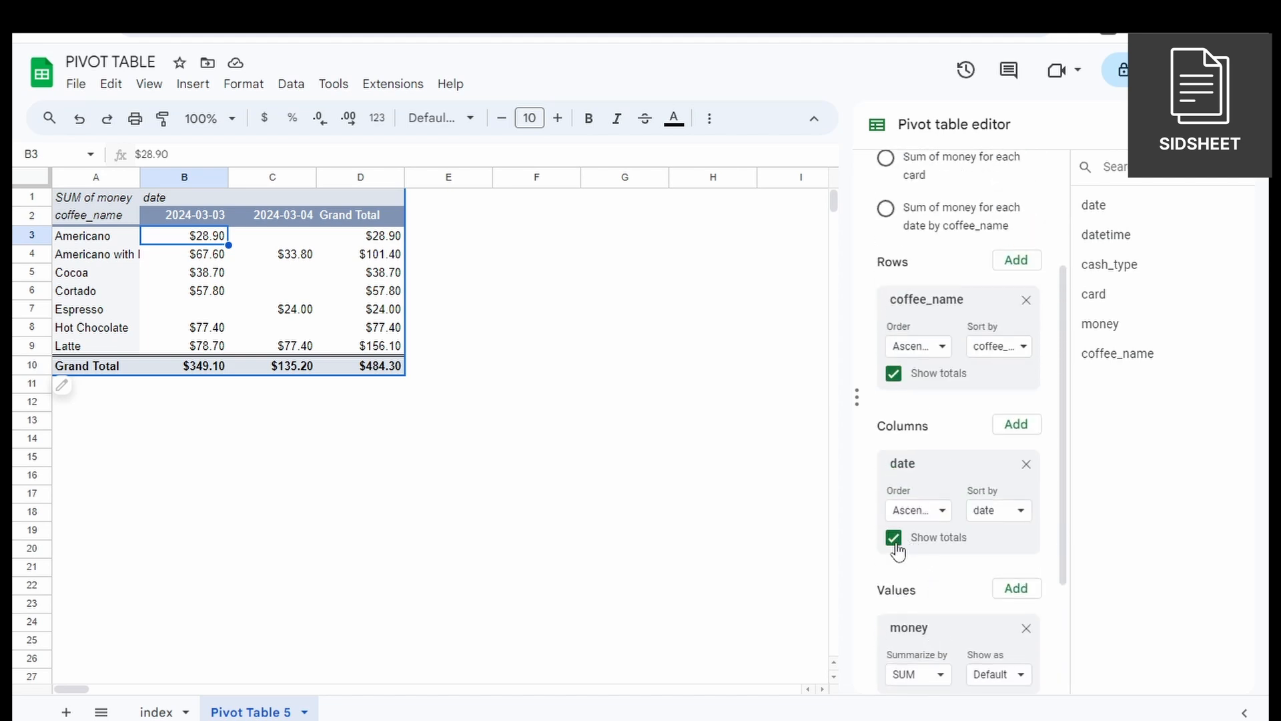
{"action": "left_click", "coordinate": [895, 540]}
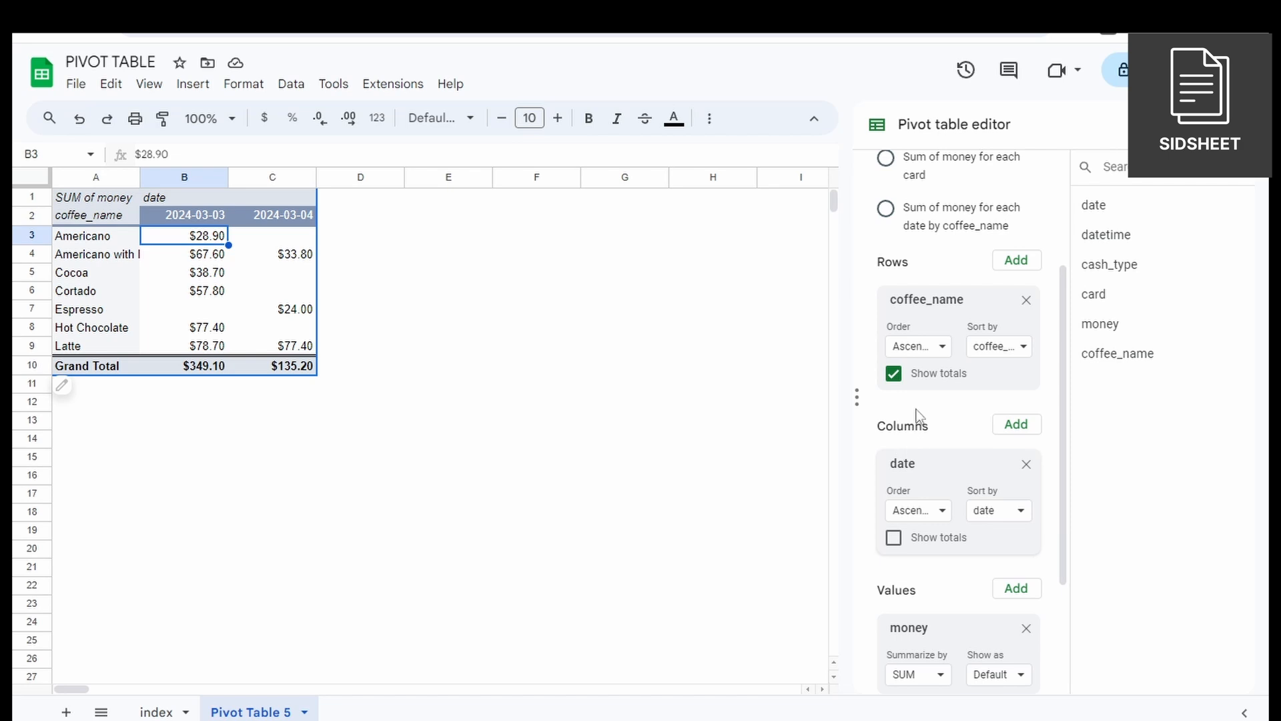
{"action": "left_click", "coordinate": [895, 374]}
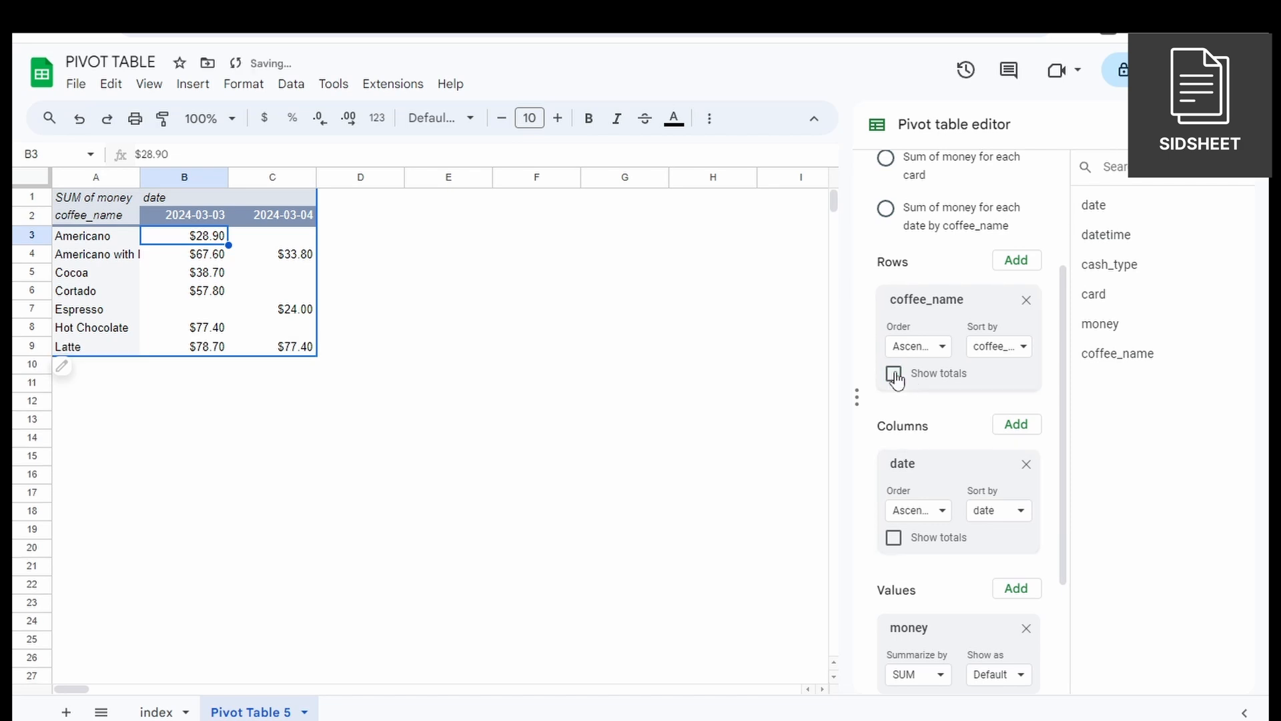
{"action": "left_click", "coordinate": [895, 374]}
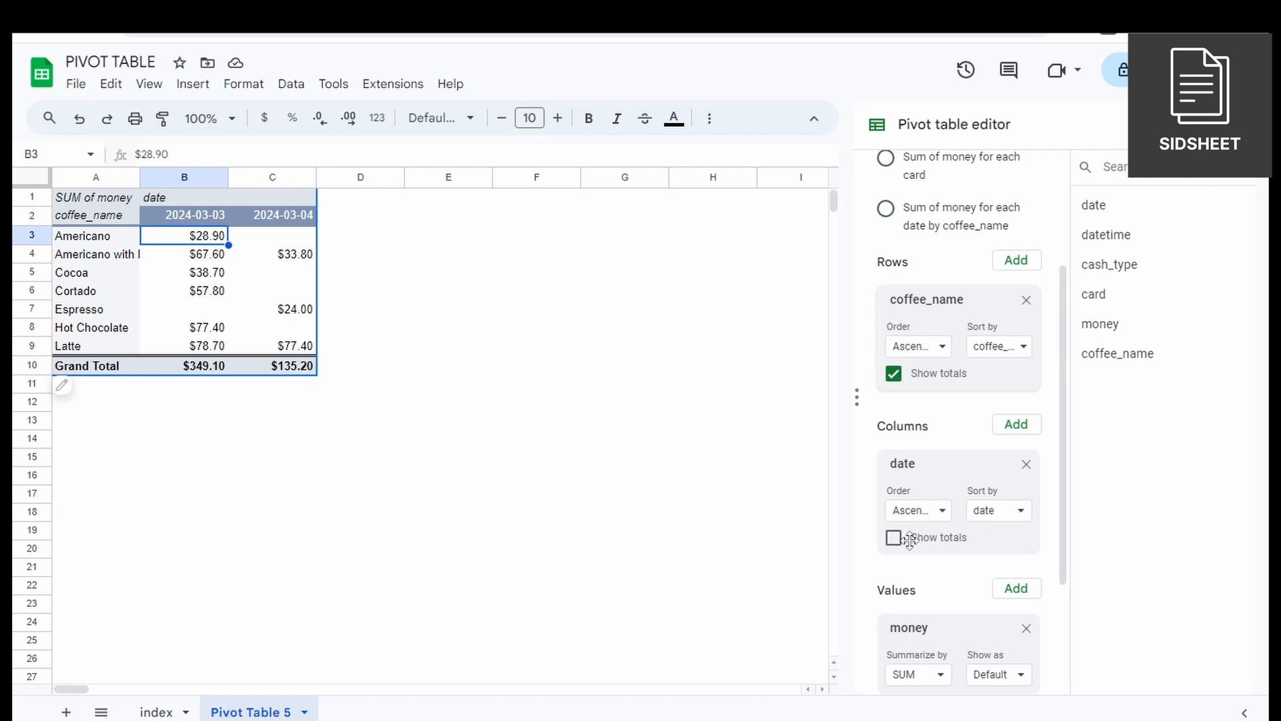
Try summarizing the filtered money values by AVERAGE, and set the summary back to SUM.
{"action": "scroll", "coordinate": [928, 574], "scroll_direction": "down", "scroll_amount": 3}
{"action": "left_click", "coordinate": [913, 502]}
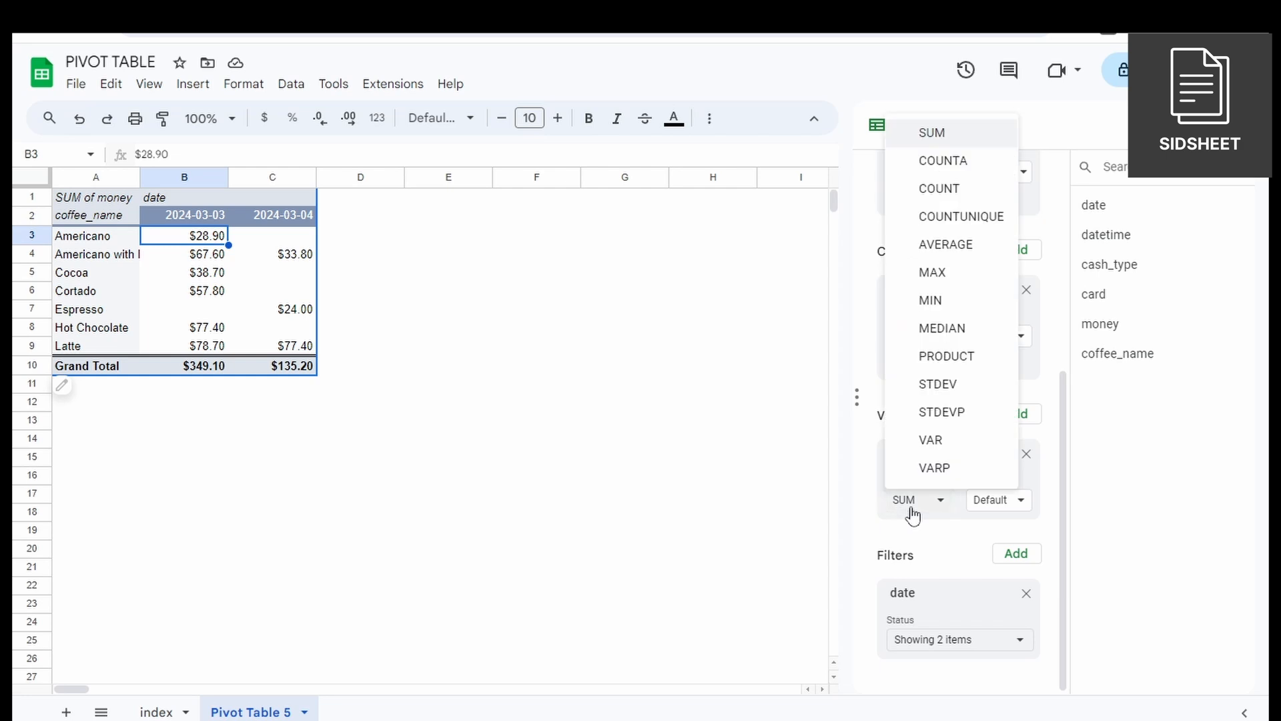
{"action": "left_click", "coordinate": [945, 243]}
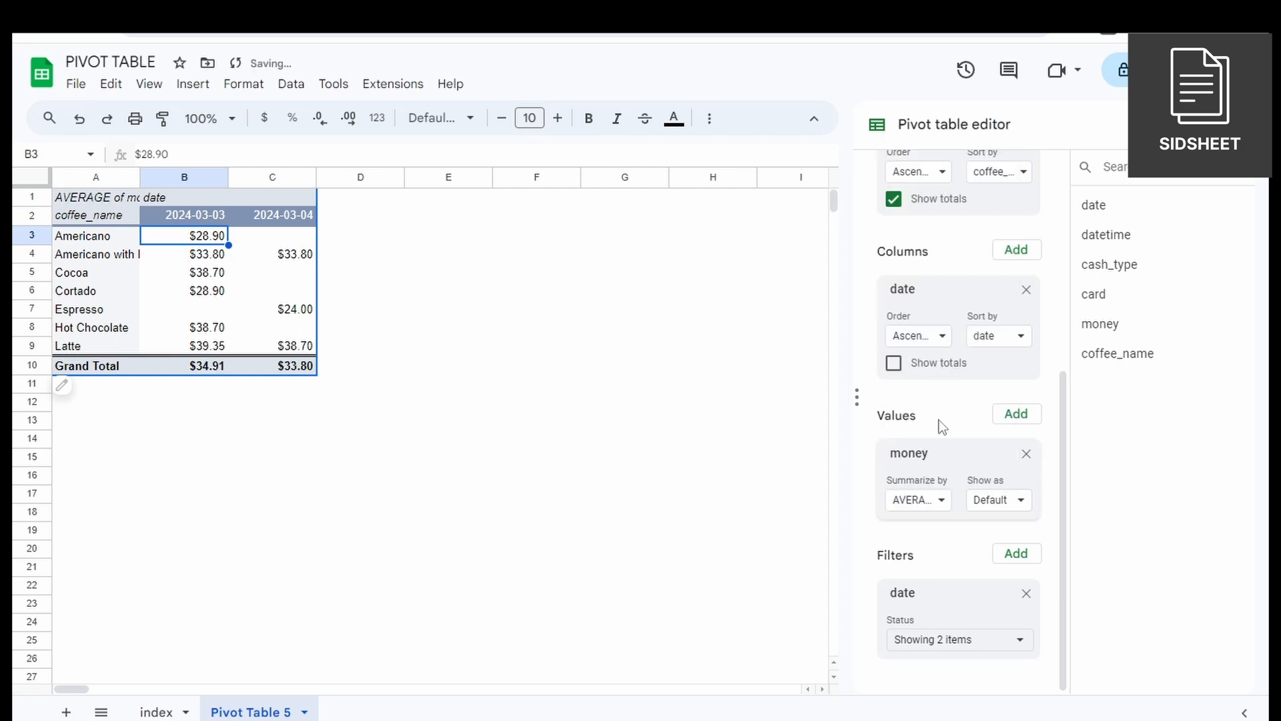
{"action": "left_click", "coordinate": [934, 501]}
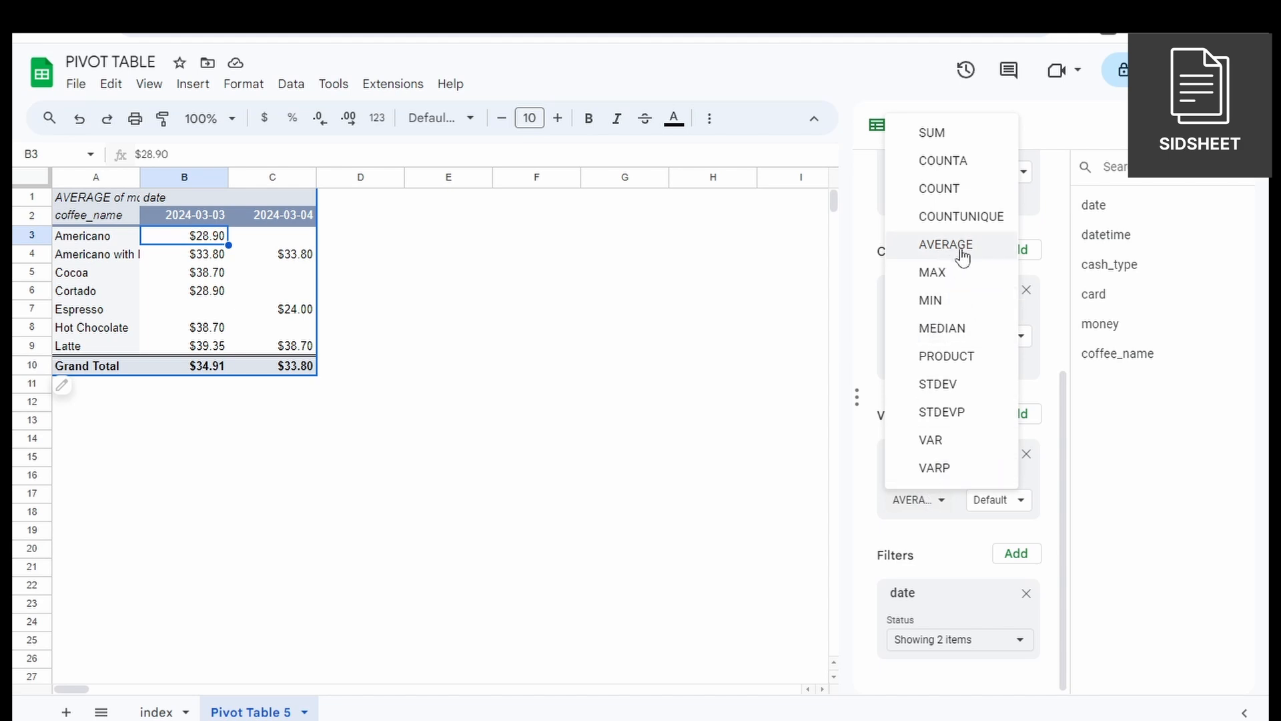
{"action": "left_click", "coordinate": [957, 131]}
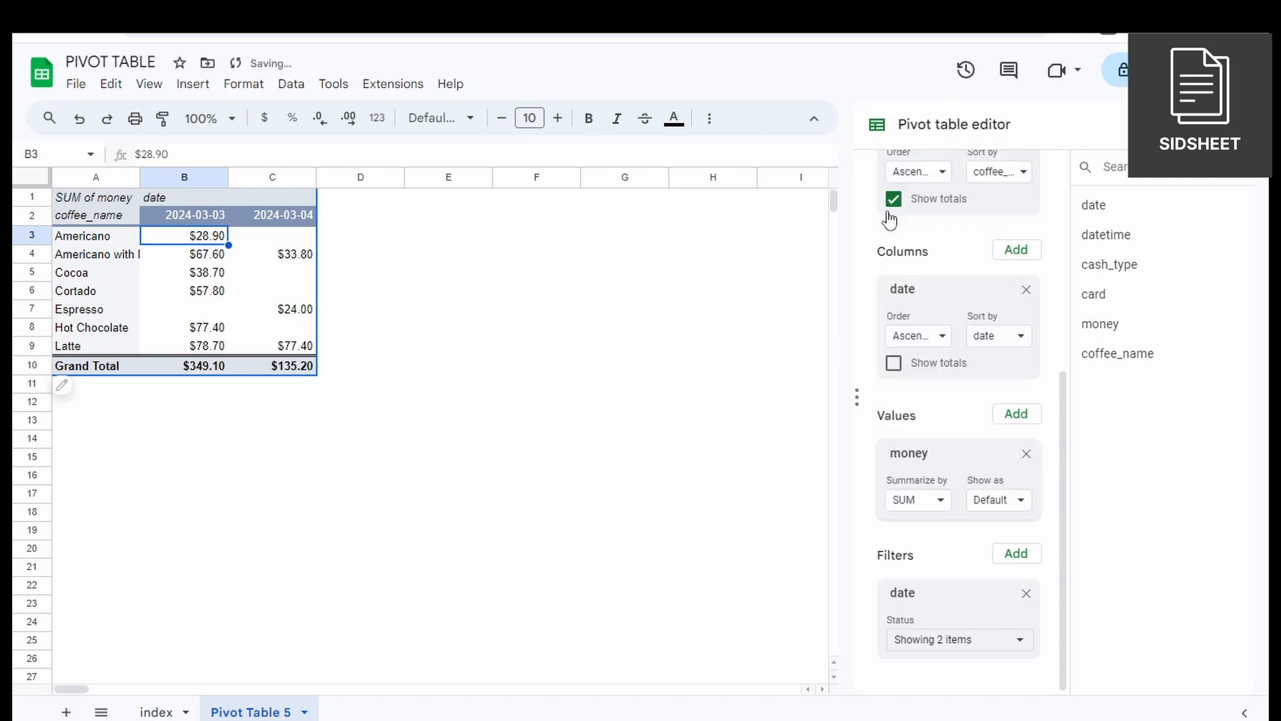